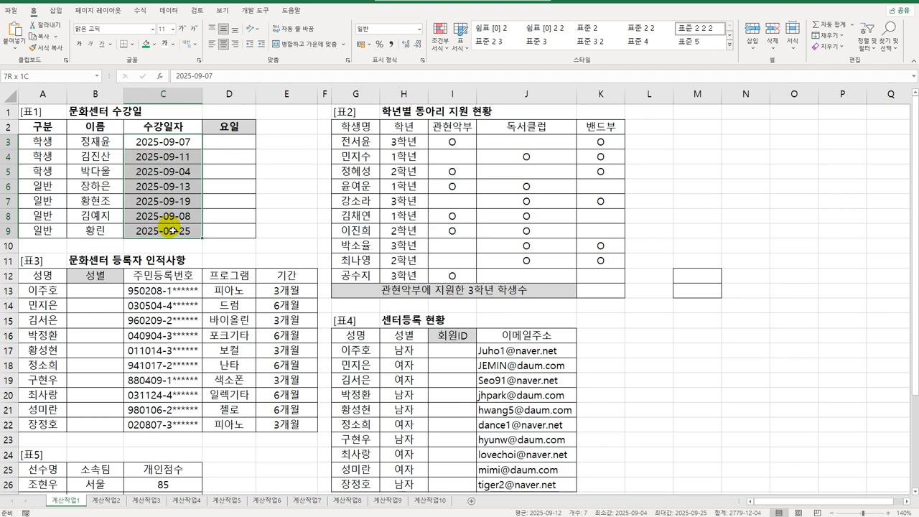
Step: Enter the formula =WEEKDAY(C3,2) in D3, the first 요일 cell of 표1
{"action": "left_click", "coordinate": [248, 146]}
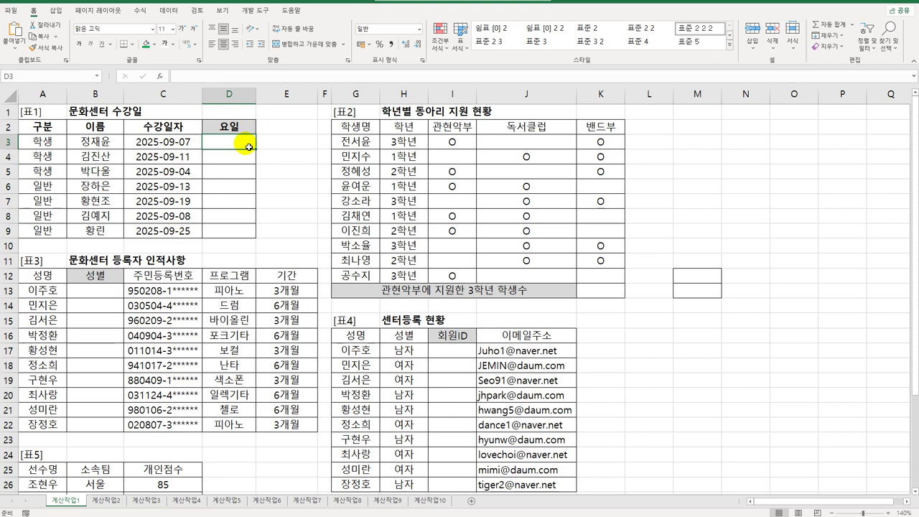
{"action": "left_click_drag", "start_coordinate": [247, 142], "coordinate": [237, 228]}
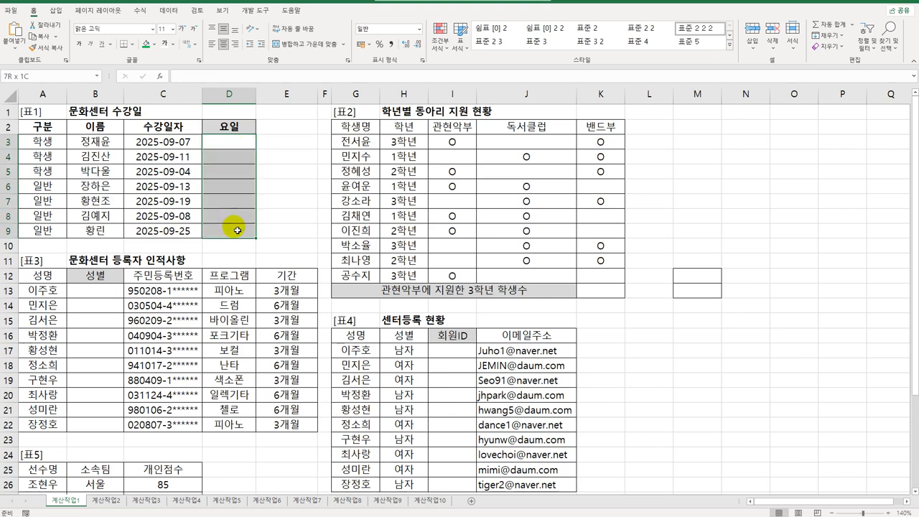
{"action": "left_click", "coordinate": [233, 146]}
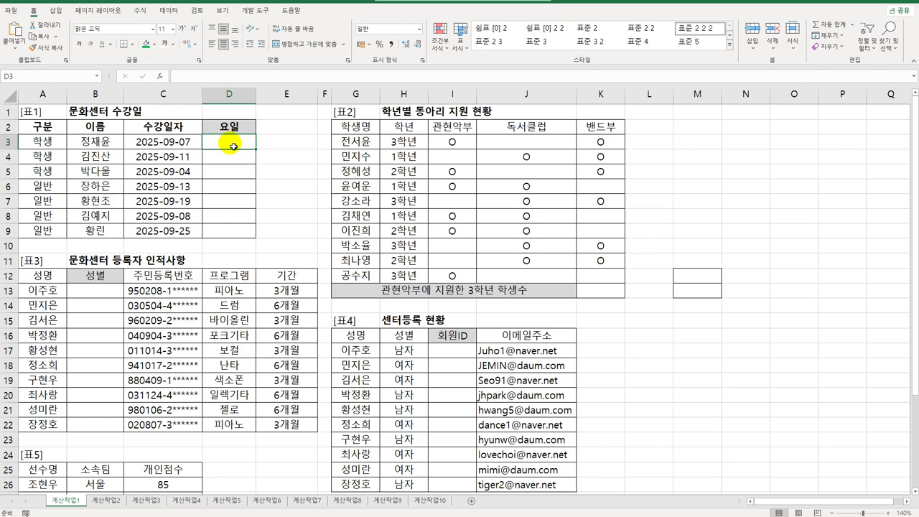
{"action": "type", "text": "="}
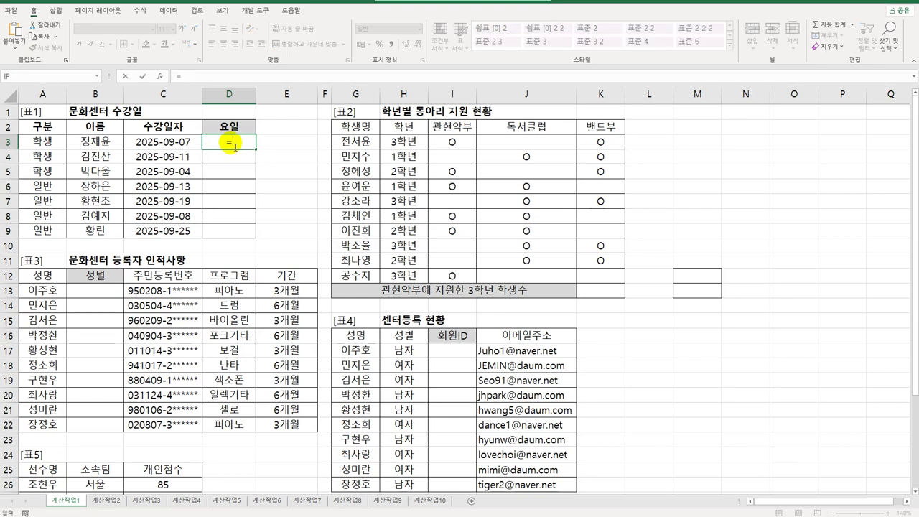
{"action": "type", "text": "we"}
{"action": "key", "text": "Down"}
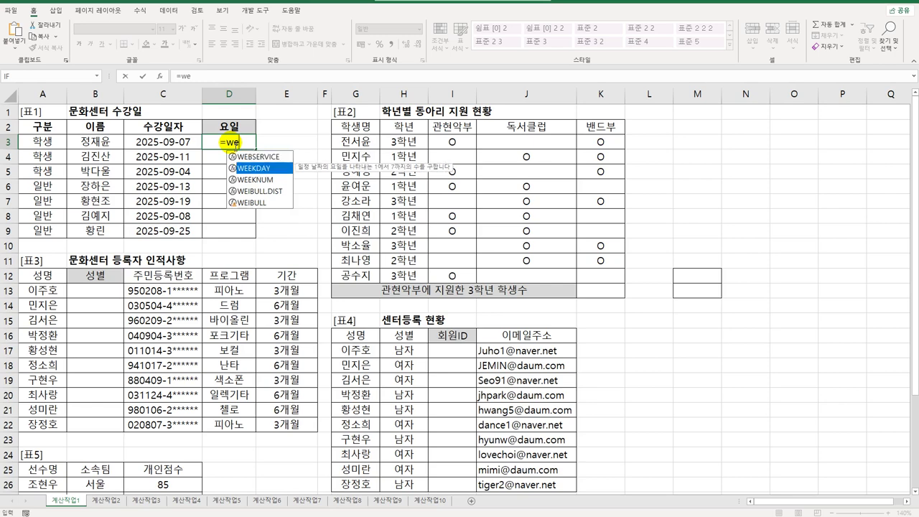
{"action": "key", "text": "Tab"}
{"action": "key", "text": "Left"}
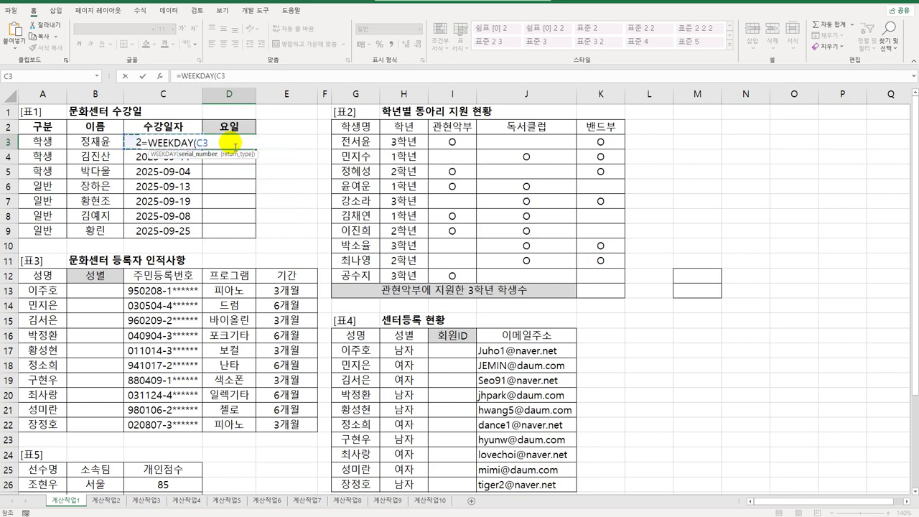
{"action": "type", "text": ","}
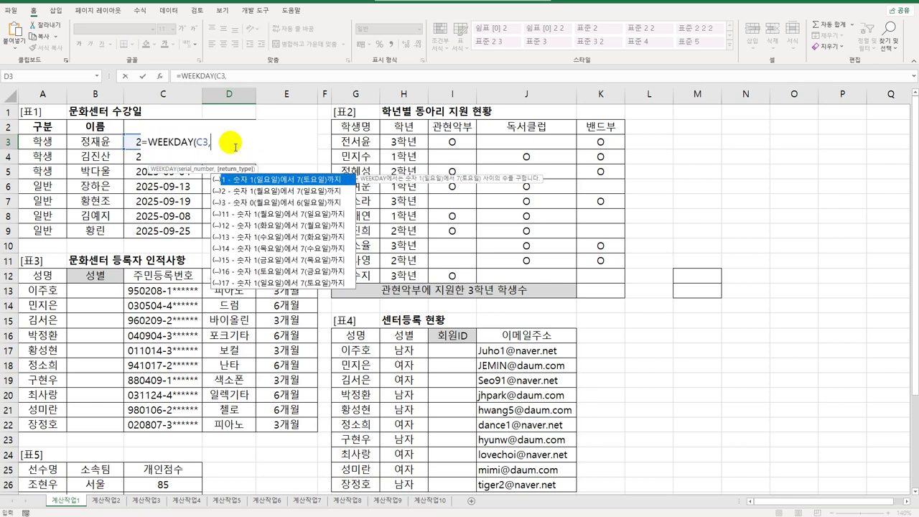
{"action": "key", "text": "Down"}
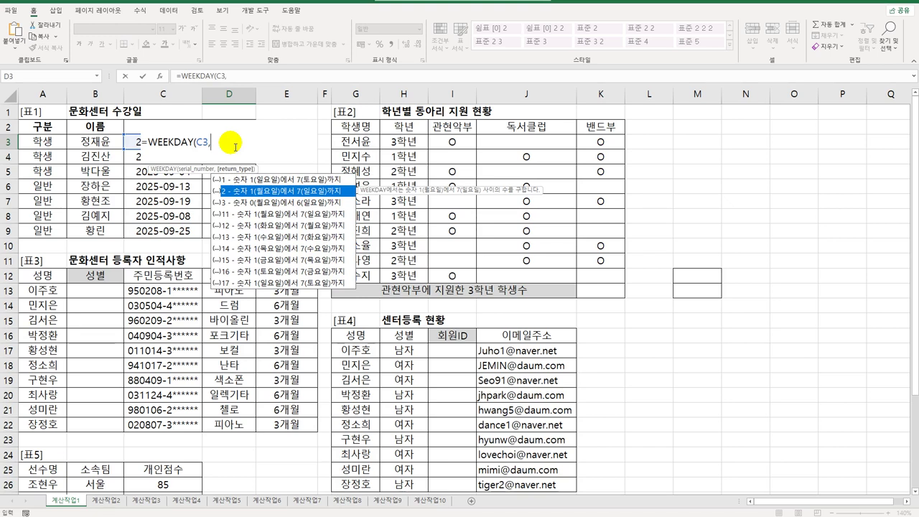
{"action": "type", "text": "2"}
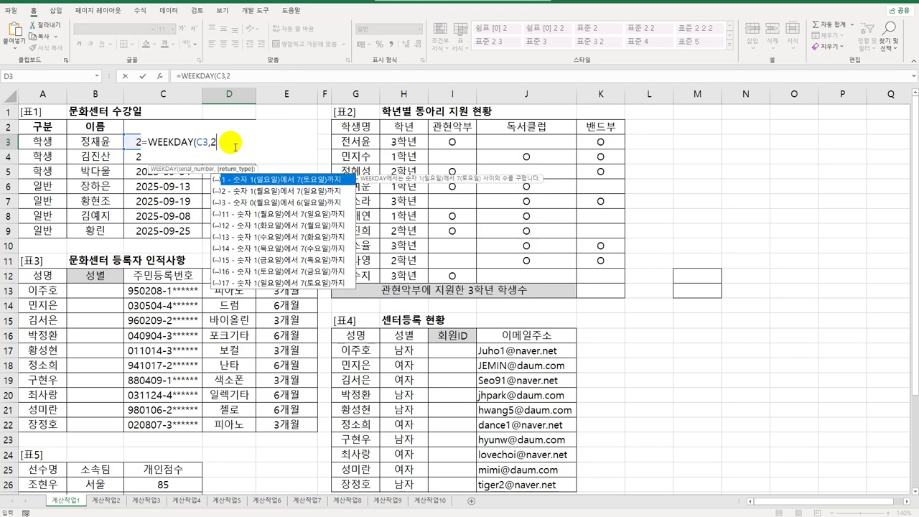
{"action": "type", "text": ")"}
{"action": "key", "text": "Return"}
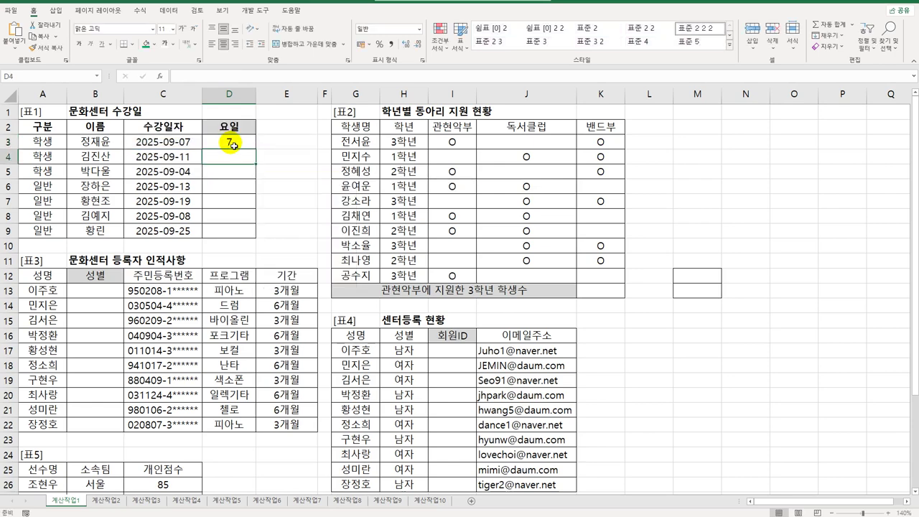
Step: Fill the WEEKDAY formula from D3 down to D9 and check the weekday number in D8
{"action": "left_click", "coordinate": [234, 146]}
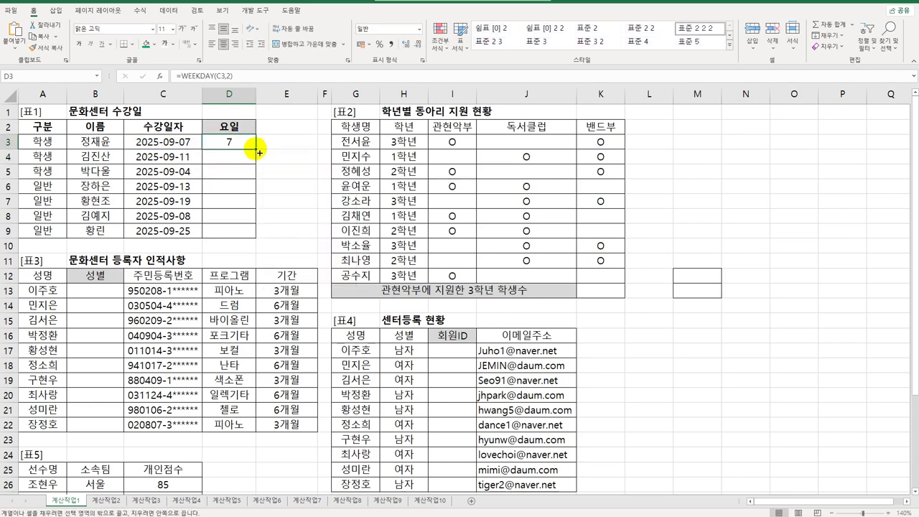
{"action": "left_click_drag", "start_coordinate": [257, 151], "coordinate": [253, 236]}
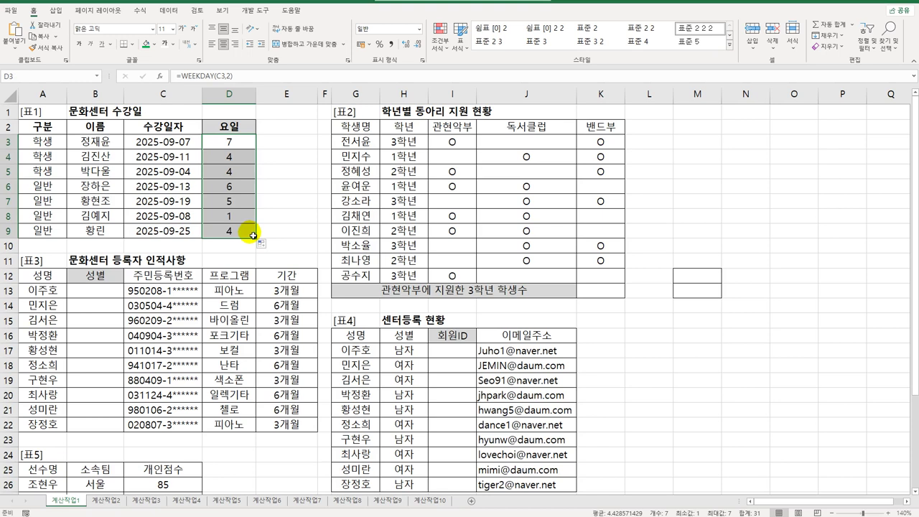
{"action": "left_click", "coordinate": [239, 219]}
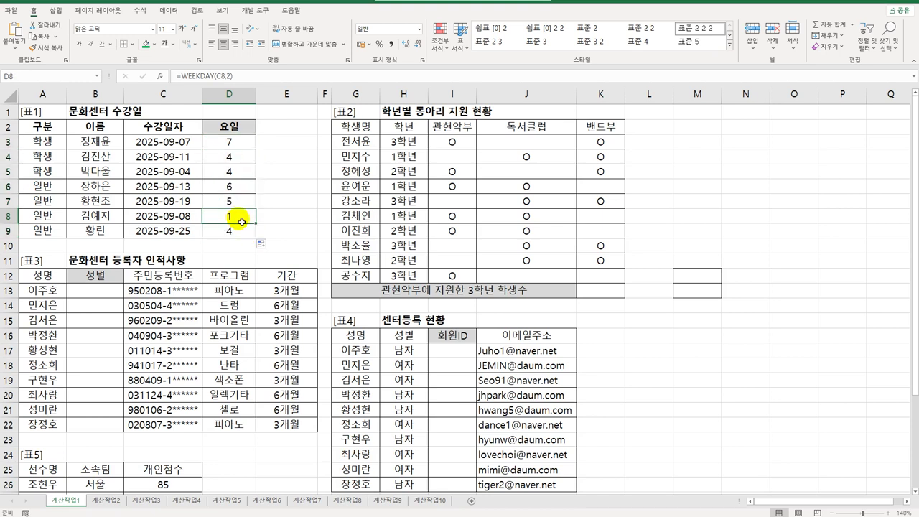
Step: Extend the D3 formula to =IF(WEEKDAY(C3,2)<=5,"평일반","주말반")
{"action": "left_click", "coordinate": [242, 143]}
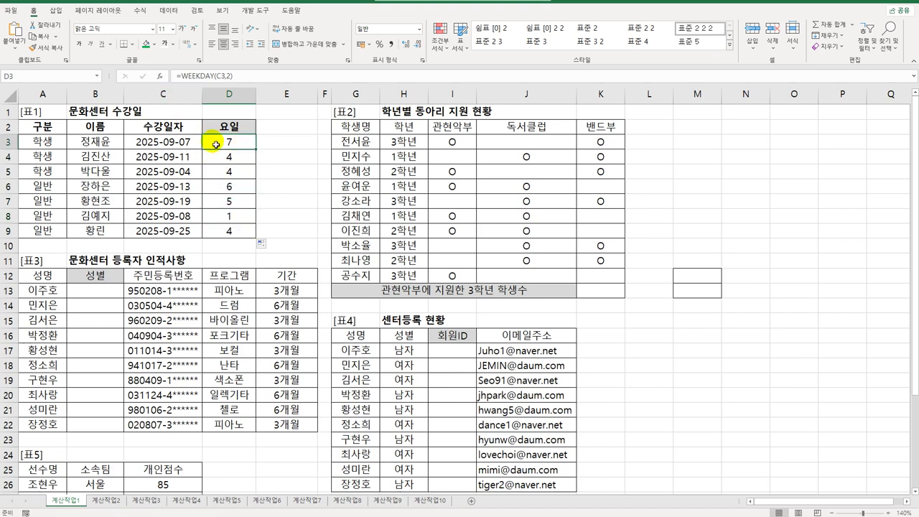
{"action": "double_click", "coordinate": [213, 143]}
{"action": "left_click", "coordinate": [206, 142]}
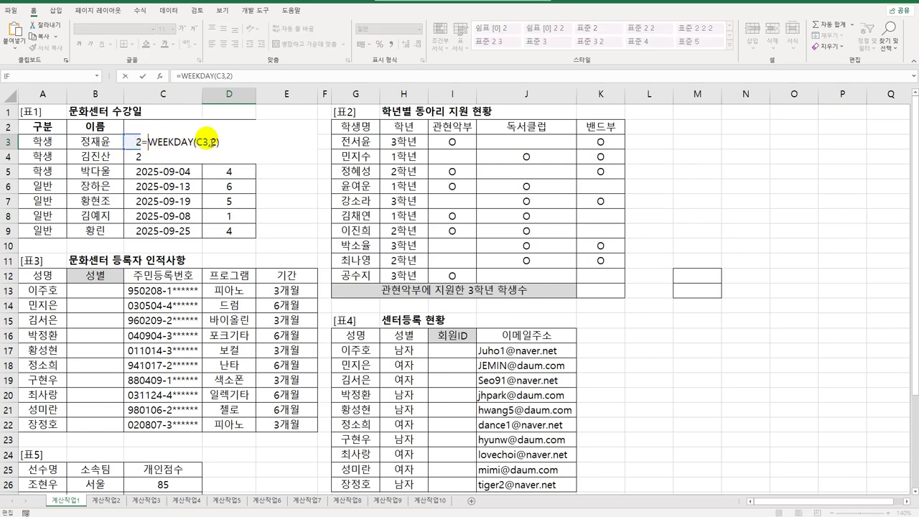
{"action": "key", "text": "Home"}
{"action": "key", "text": "Right"}
{"action": "type", "text": "IF(WEEKDAY(C3,2)"}
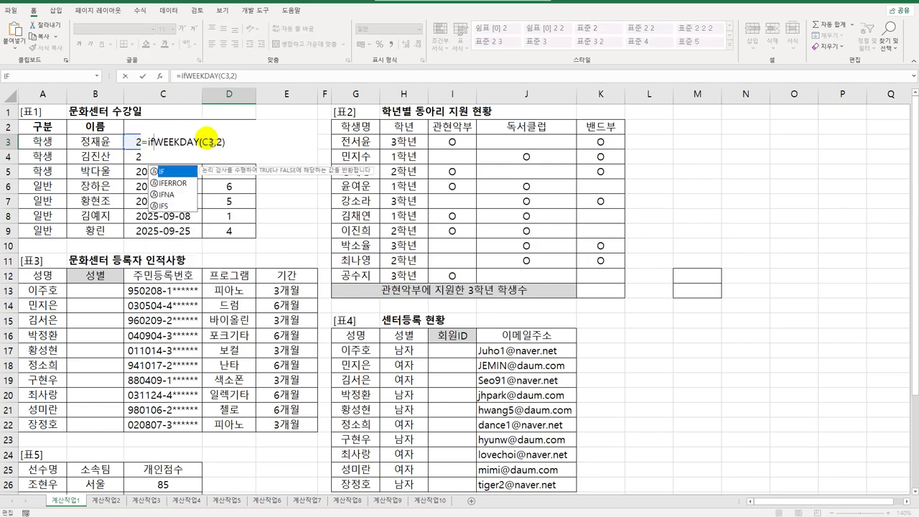
{"action": "type", "text": "<=5,"}
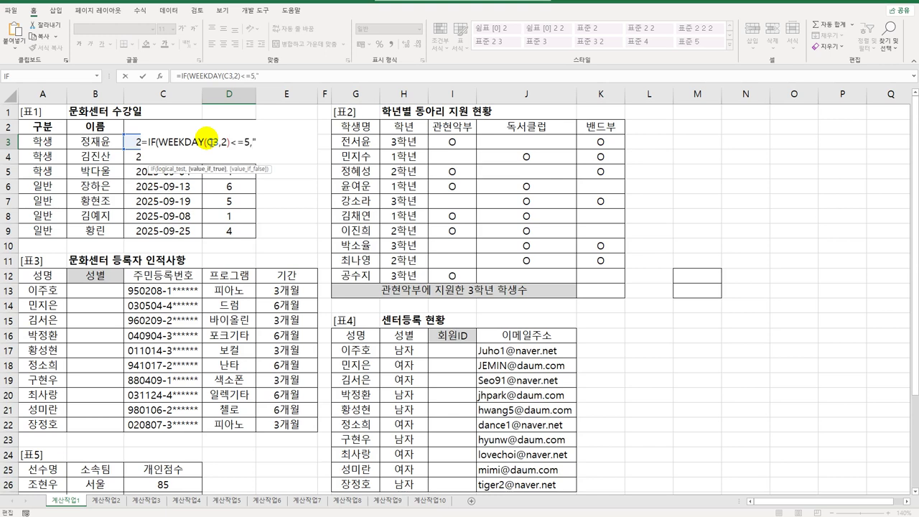
{"action": "type", "text": "\"평일반\",\"주말반\")"}
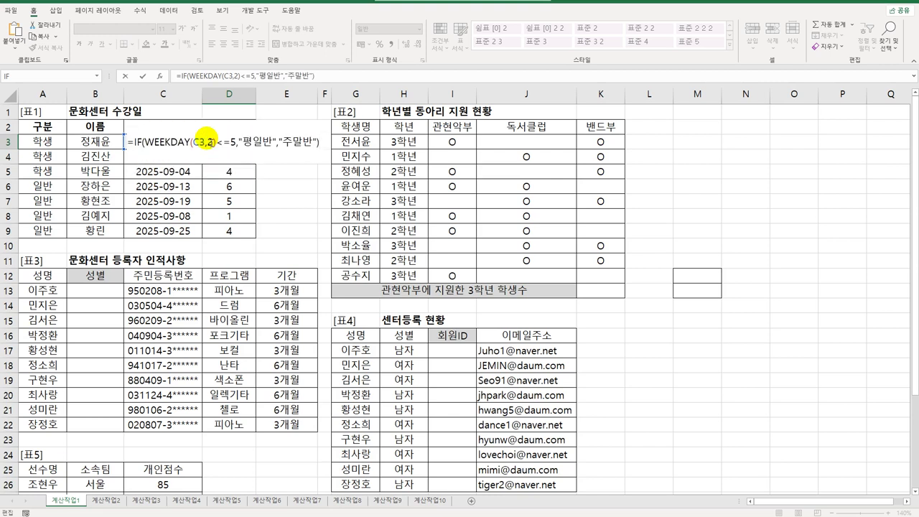
{"action": "key", "text": "ctrl+Return"}
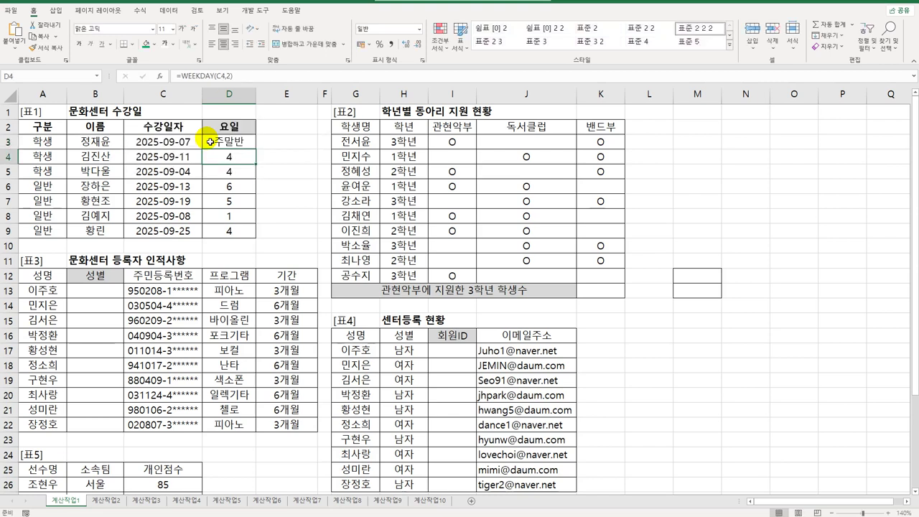
Step: Fill the IF formula from D3 down to D9 and review the formula in D3
{"action": "left_click_drag", "start_coordinate": [260, 148], "coordinate": [246, 235]}
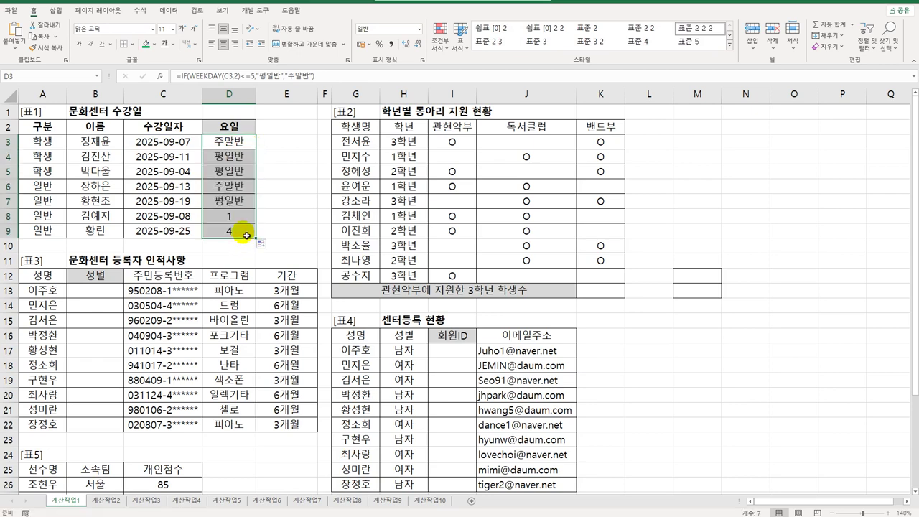
{"action": "double_click", "coordinate": [237, 143]}
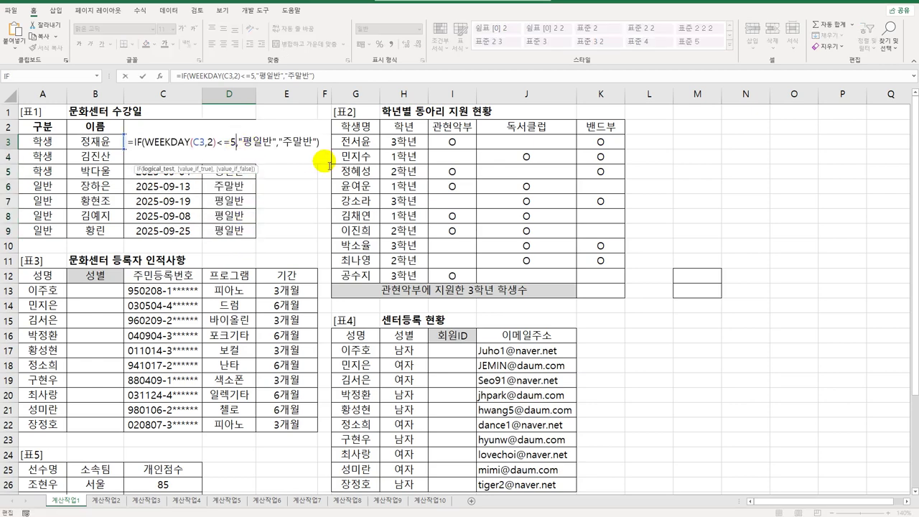
{"action": "key", "text": "Return"}
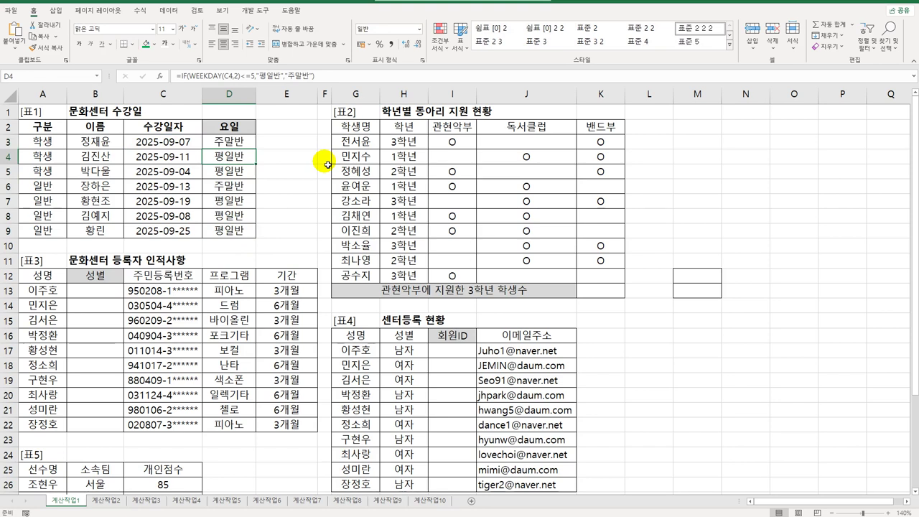
Step: Copy the 학년 header and its 3학년 value from H2:H3 into M12:M13 as the criteria range for 표2
{"action": "left_click", "coordinate": [590, 293]}
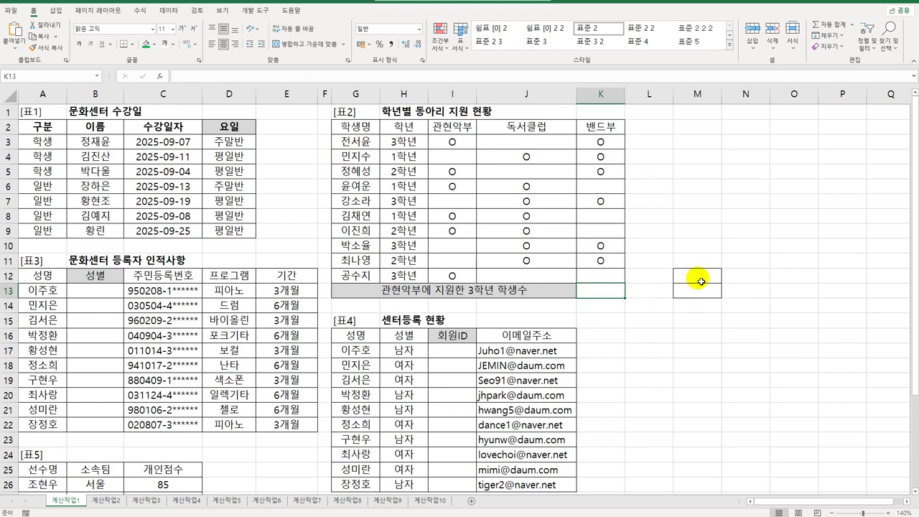
{"action": "left_click_drag", "start_coordinate": [700, 278], "coordinate": [699, 293]}
{"action": "left_click_drag", "start_coordinate": [403, 126], "coordinate": [411, 147]}
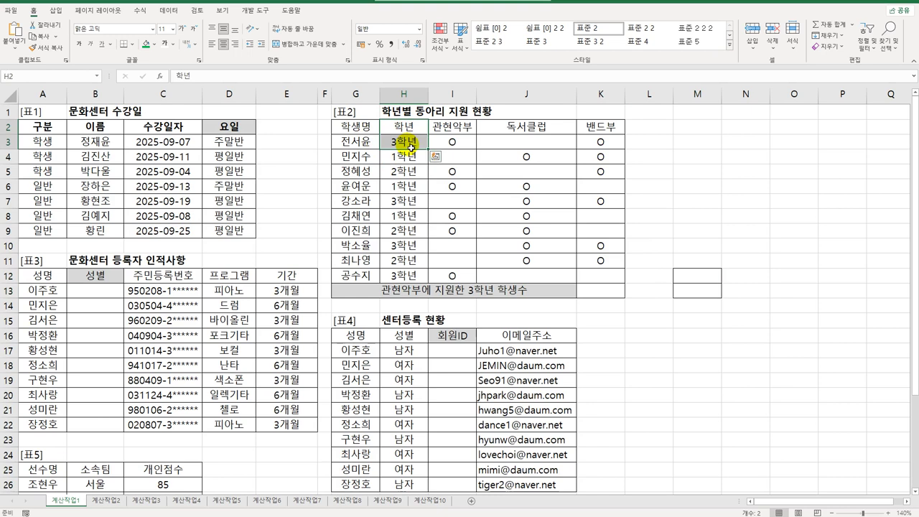
{"action": "key", "text": "ctrl+c"}
{"action": "left_click", "coordinate": [694, 280]}
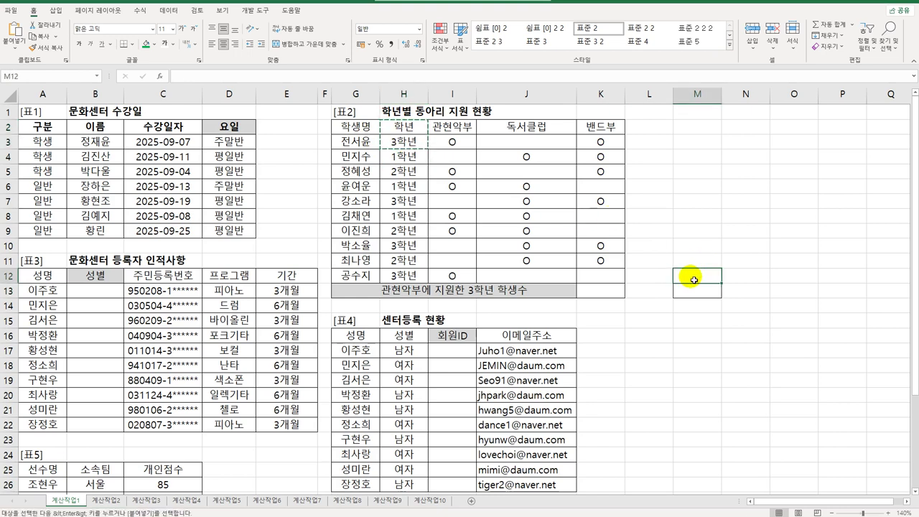
{"action": "key", "text": "ctrl+v"}
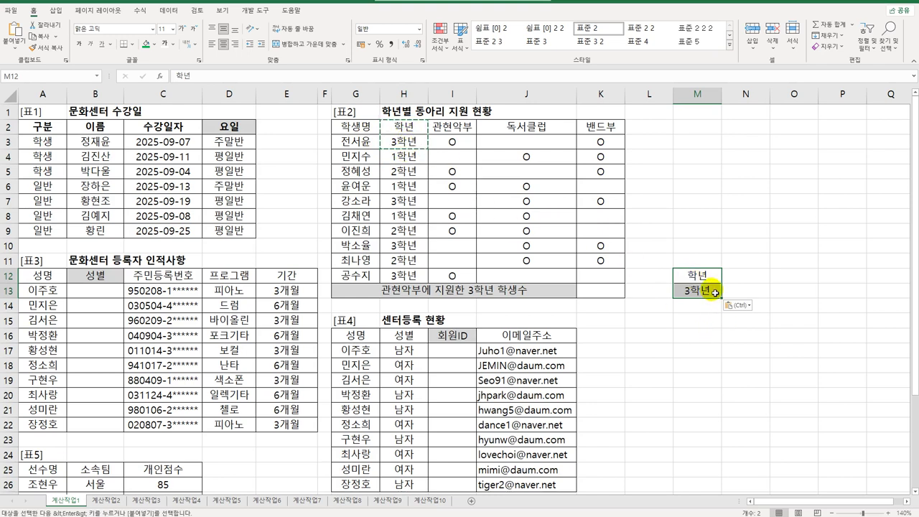
{"action": "left_click_drag", "start_coordinate": [693, 275], "coordinate": [693, 290]}
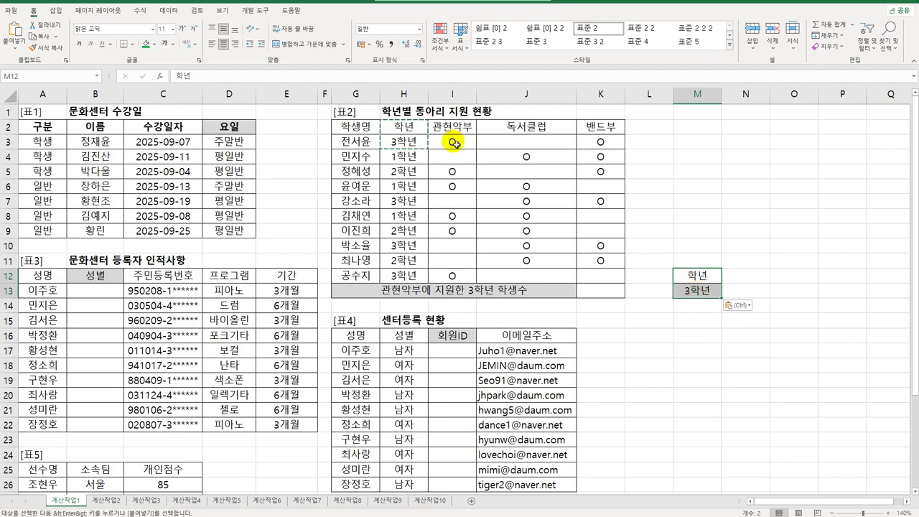
Step: Start a DCOUNTA formula in K13 and open its function arguments, keeping 표2 uncovered
{"action": "left_click", "coordinate": [604, 295]}
{"action": "type", "text": "="}
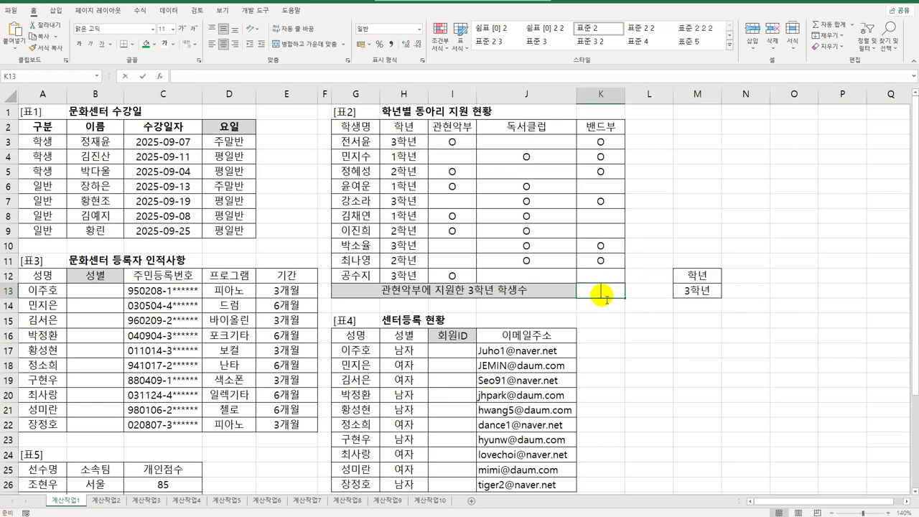
{"action": "type", "text": "DC"}
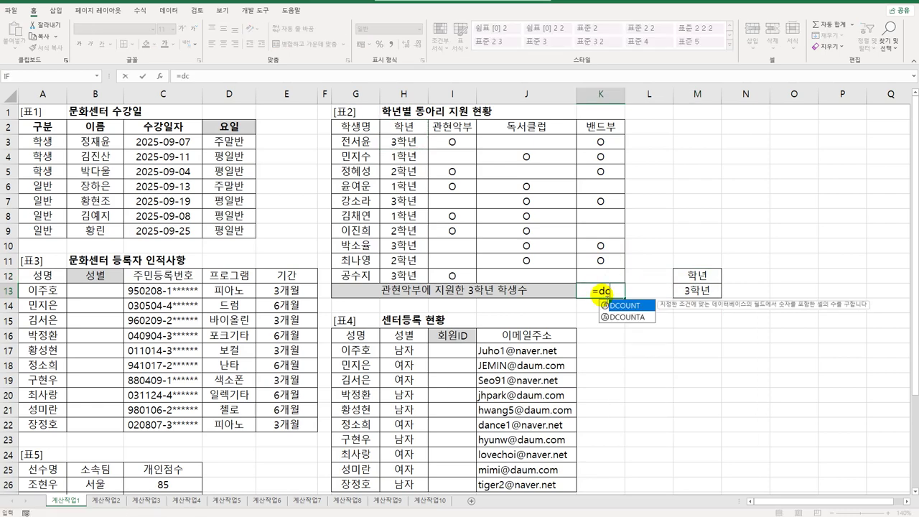
{"action": "key", "text": "Down"}
{"action": "key", "text": "Tab"}
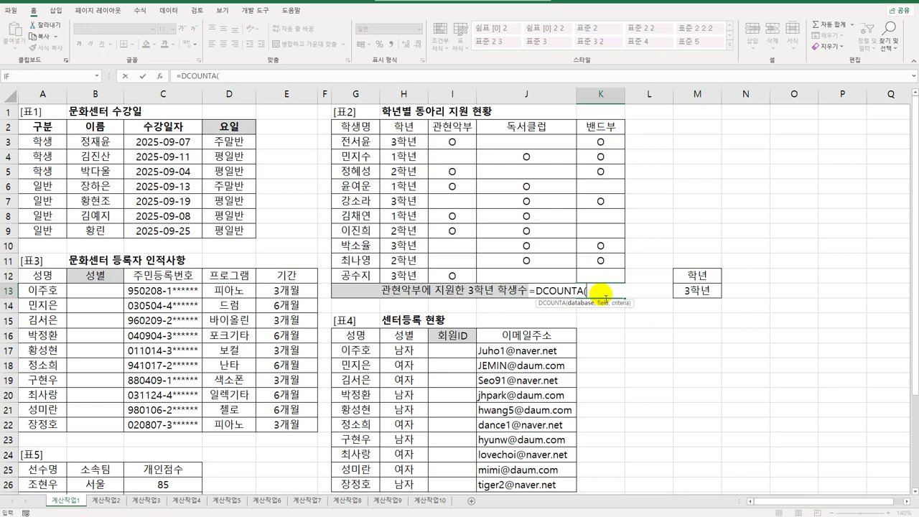
{"action": "left_click", "coordinate": [159, 76]}
{"action": "left_click_drag", "start_coordinate": [473, 144], "coordinate": [487, 307]}
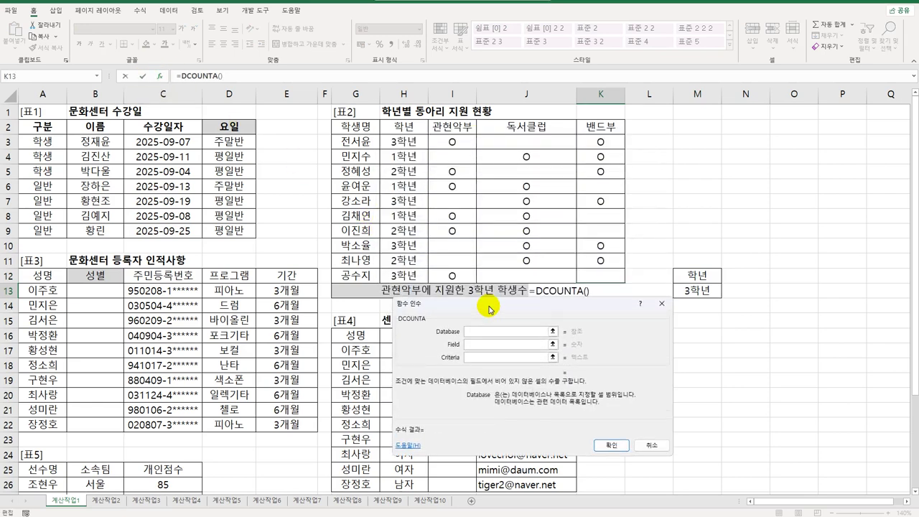
Step: Complete the DCOUNTA function with database G2:K12, field I2 and criteria M12:M13
{"action": "left_click_drag", "start_coordinate": [367, 126], "coordinate": [590, 276]}
{"action": "left_click", "coordinate": [495, 343]}
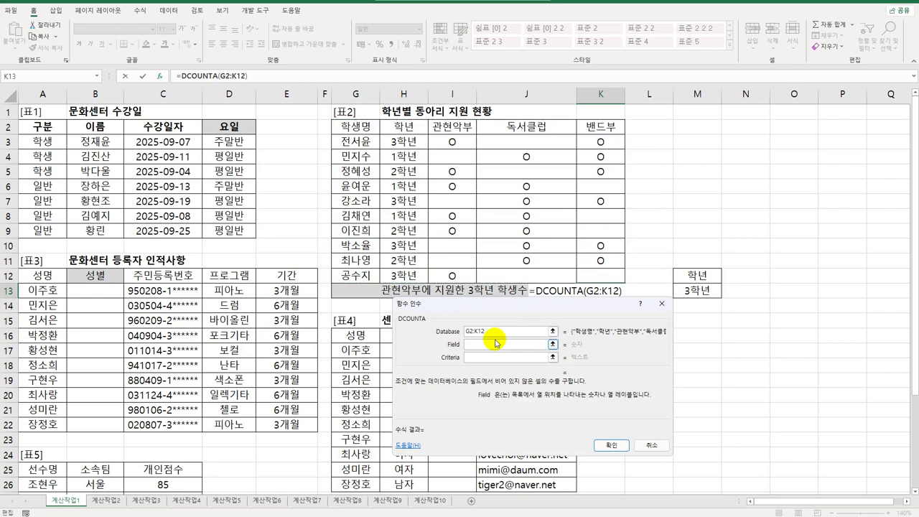
{"action": "left_click", "coordinate": [467, 135]}
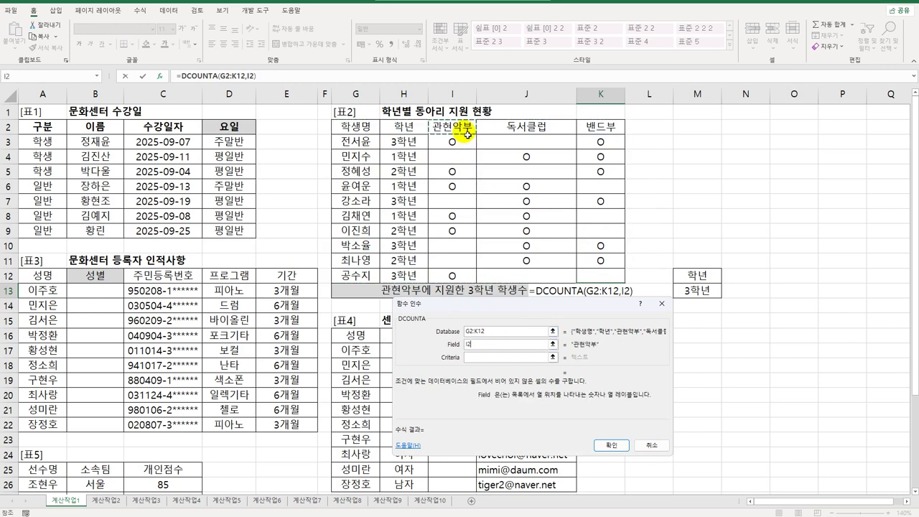
{"action": "left_click", "coordinate": [474, 357]}
{"action": "left_click_drag", "start_coordinate": [710, 276], "coordinate": [698, 291]}
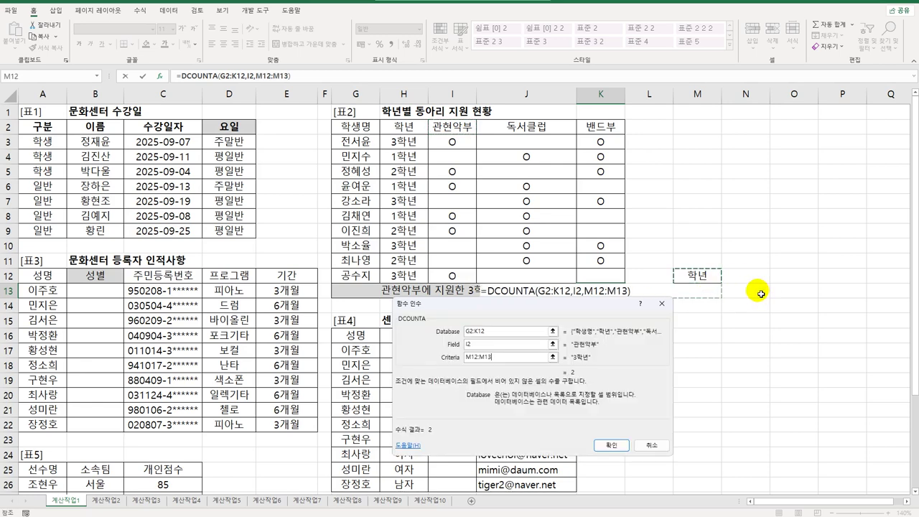
{"action": "left_click", "coordinate": [605, 447]}
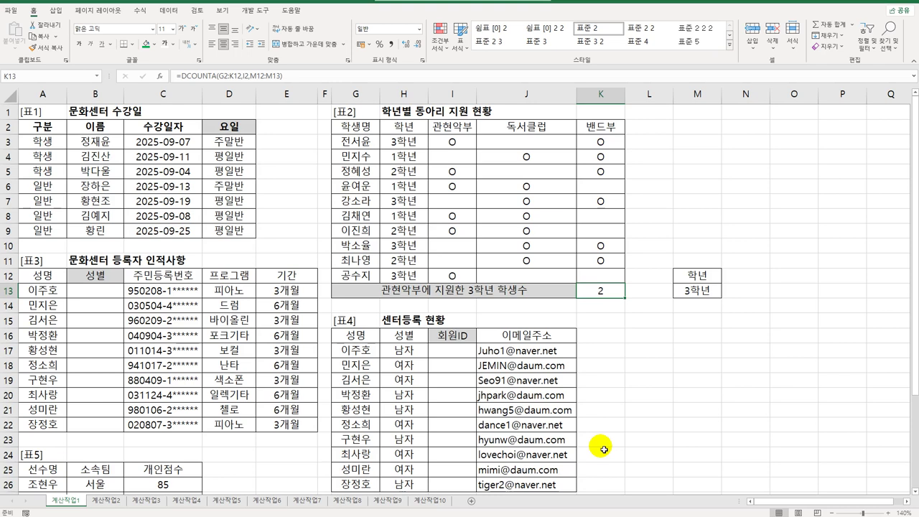
{"action": "left_click", "coordinate": [100, 294]}
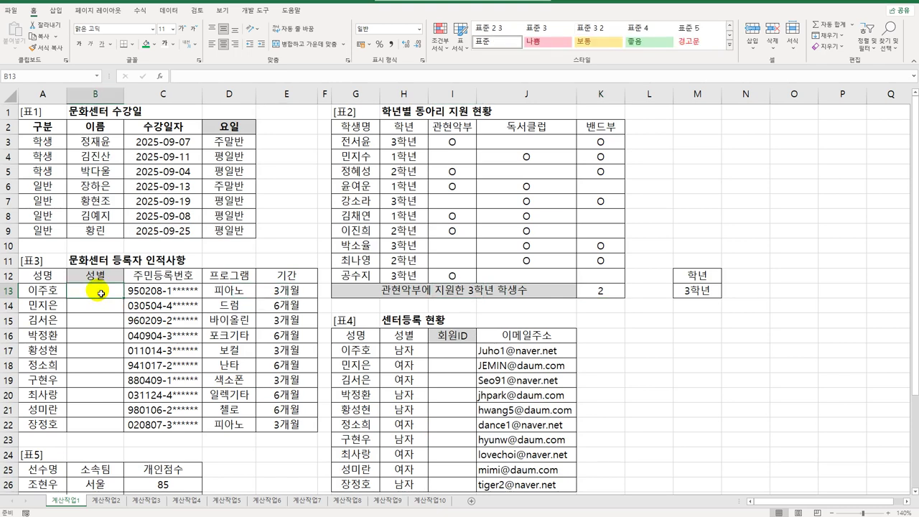
{"action": "left_click_drag", "start_coordinate": [161, 291], "coordinate": [172, 423]}
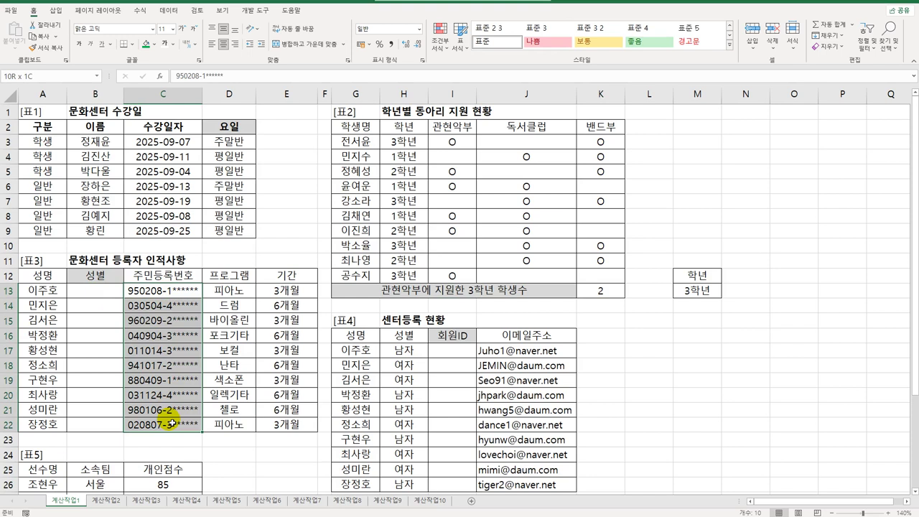
{"action": "left_click_drag", "start_coordinate": [104, 290], "coordinate": [102, 426]}
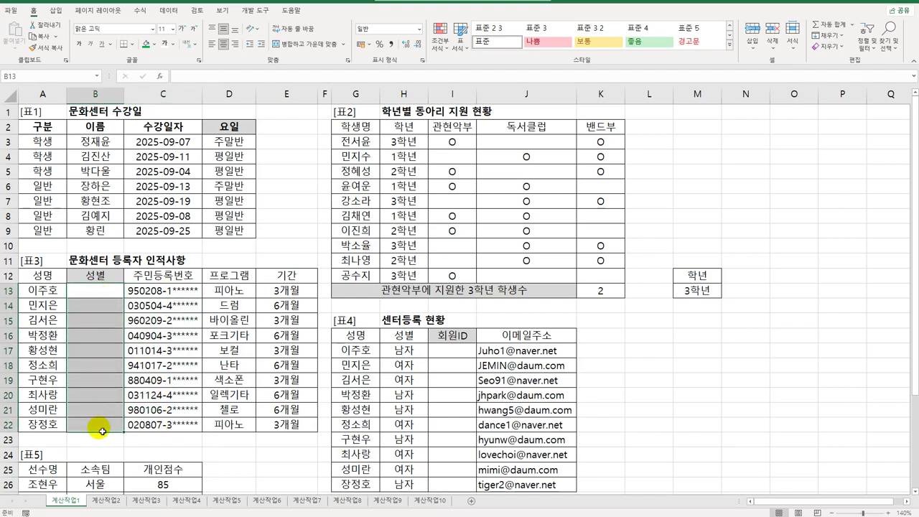
Step: Enter =MID(C13,8,1) in B13 of 표3 to extract the gender digit and fill it down to B22
{"action": "left_click", "coordinate": [112, 295]}
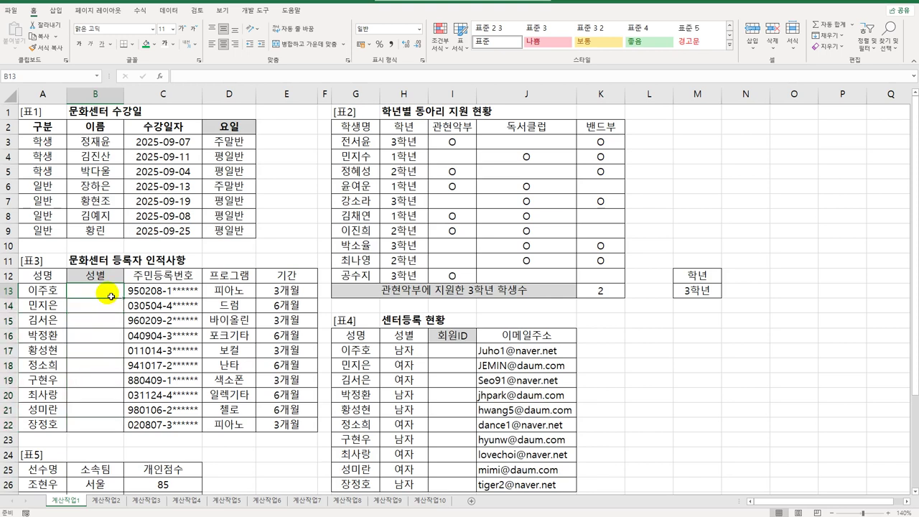
{"action": "type", "text": "=ㅡ"}
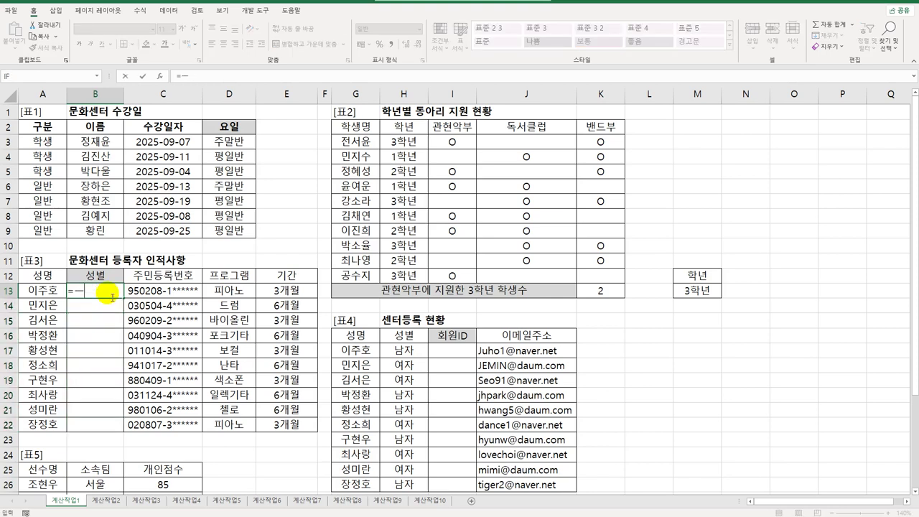
{"action": "type", "text": "ㅡ"}
{"action": "key", "text": "BackSpace"}
{"action": "type", "text": "mid"}
{"action": "key", "text": "Tab"}
{"action": "key", "text": "Right"}
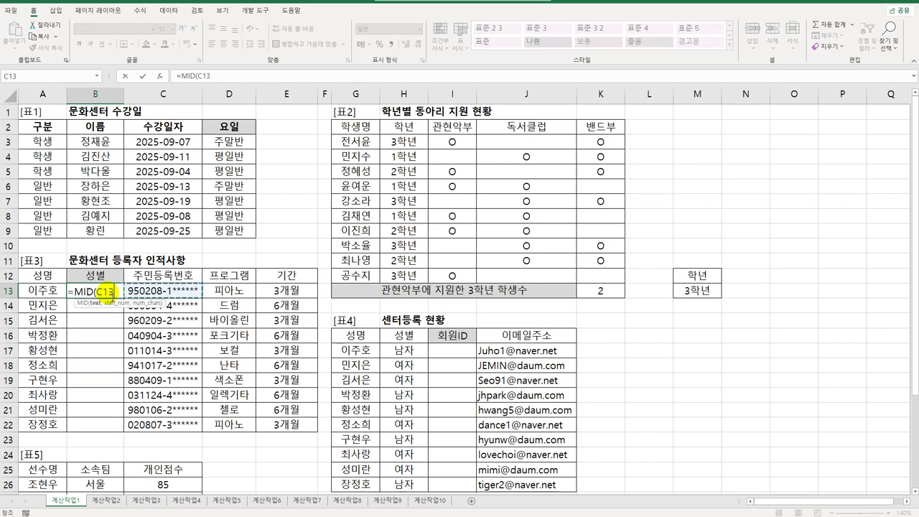
{"action": "type", "text": ","}
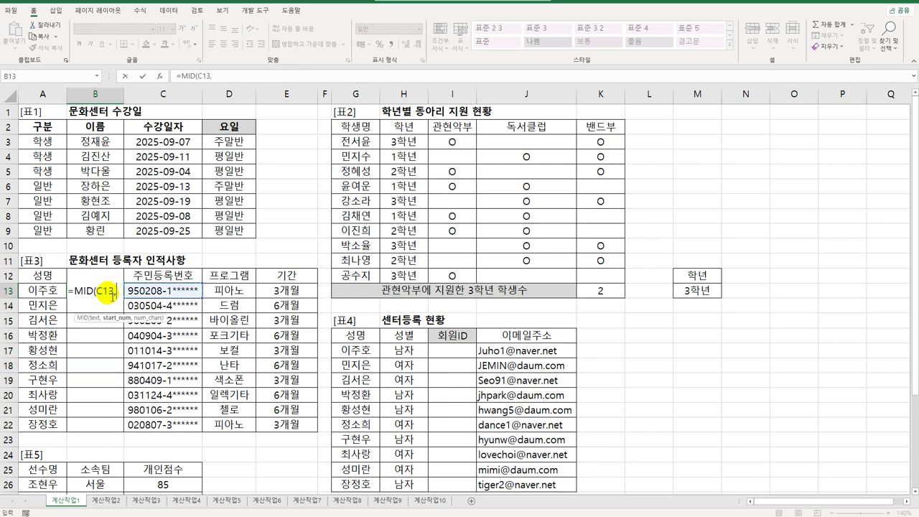
{"action": "type", "text": "8,1)"}
{"action": "key", "text": "Return"}
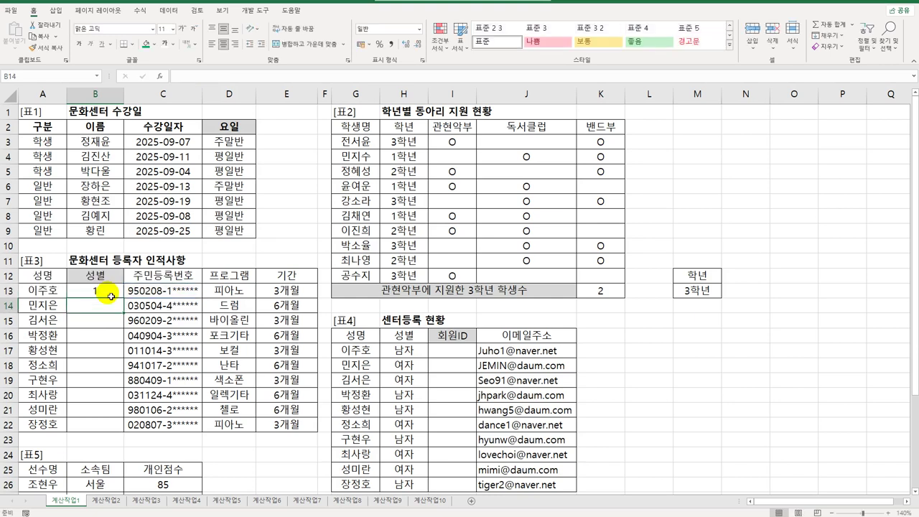
{"action": "left_click", "coordinate": [106, 291]}
{"action": "left_click_drag", "start_coordinate": [125, 298], "coordinate": [122, 435]}
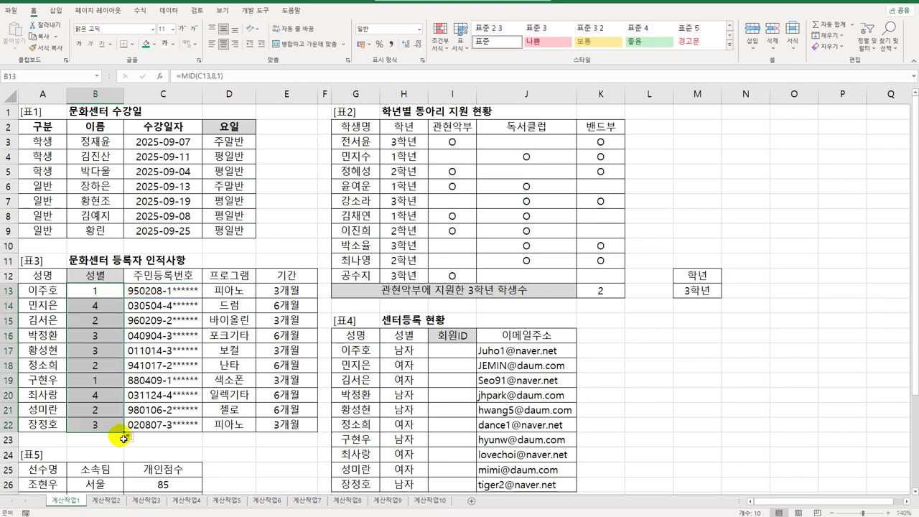
Step: Wrap the MID formula in B13 in an OR function and compare its result with "1" as the first condition
{"action": "double_click", "coordinate": [89, 294]}
{"action": "left_click", "coordinate": [24, 291]}
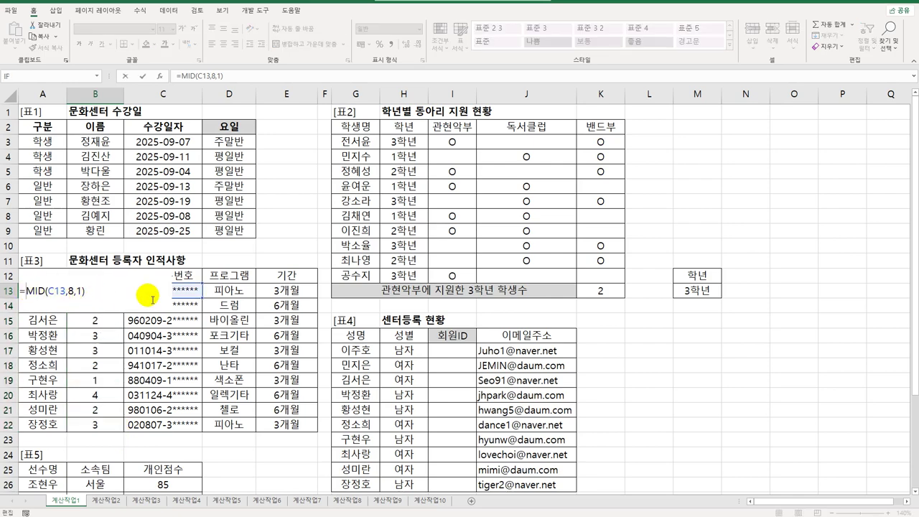
{"action": "type", "text": "o"}
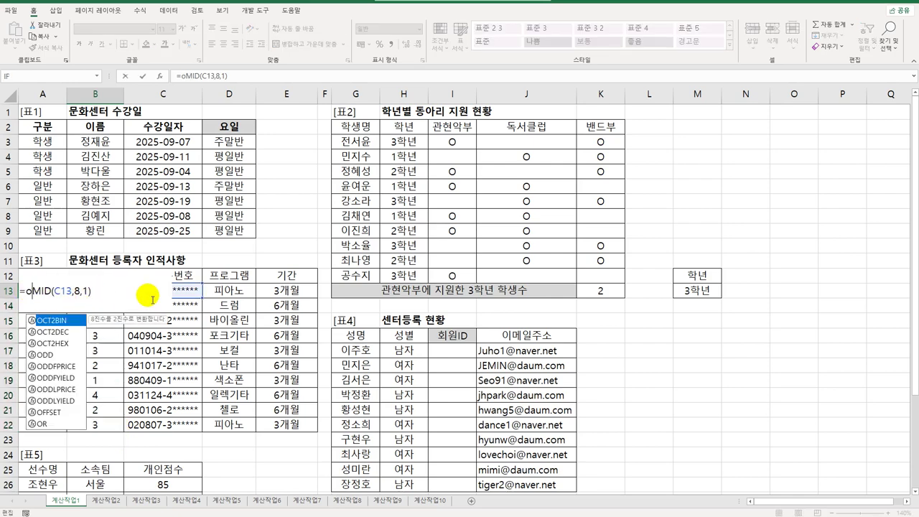
{"action": "type", "text": "r("}
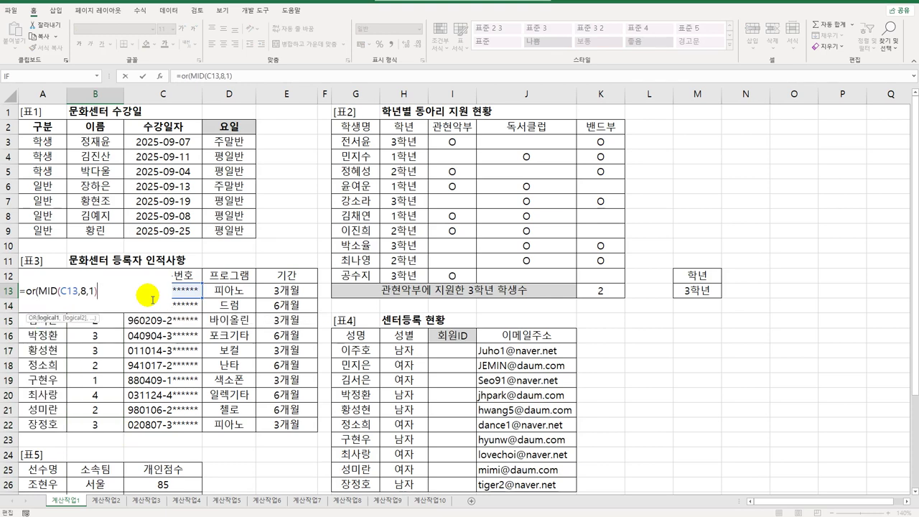
{"action": "type", "text": "=\"1\","}
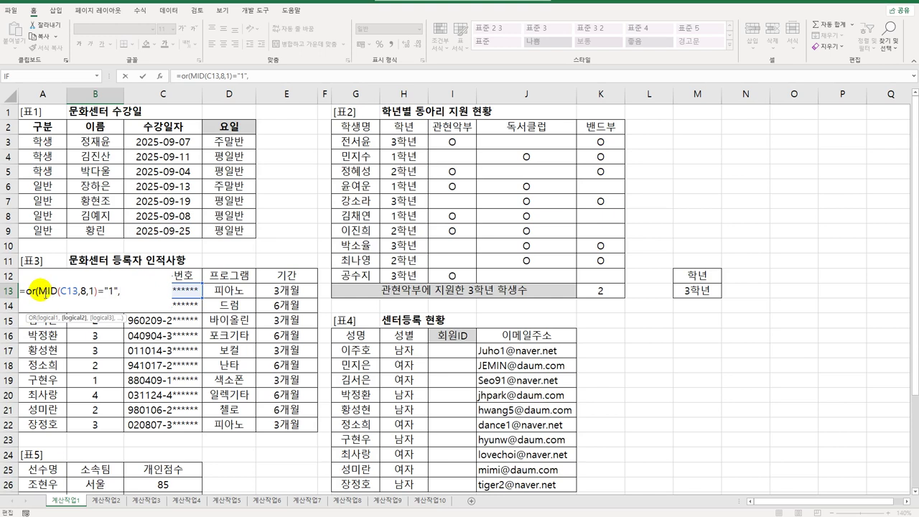
Step: Add MID(C13,8,1)="3" as the second OR condition in B13 and fill the formula down to B22
{"action": "left_click_drag", "start_coordinate": [36, 291], "coordinate": [124, 292]}
{"action": "key", "text": "ctrl+c"}
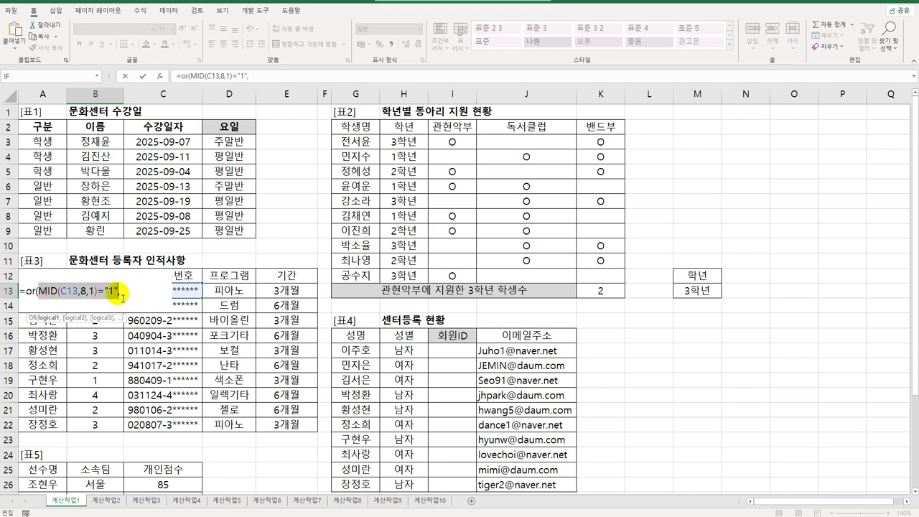
{"action": "left_click", "coordinate": [127, 293]}
{"action": "key", "text": "ctrl+v"}
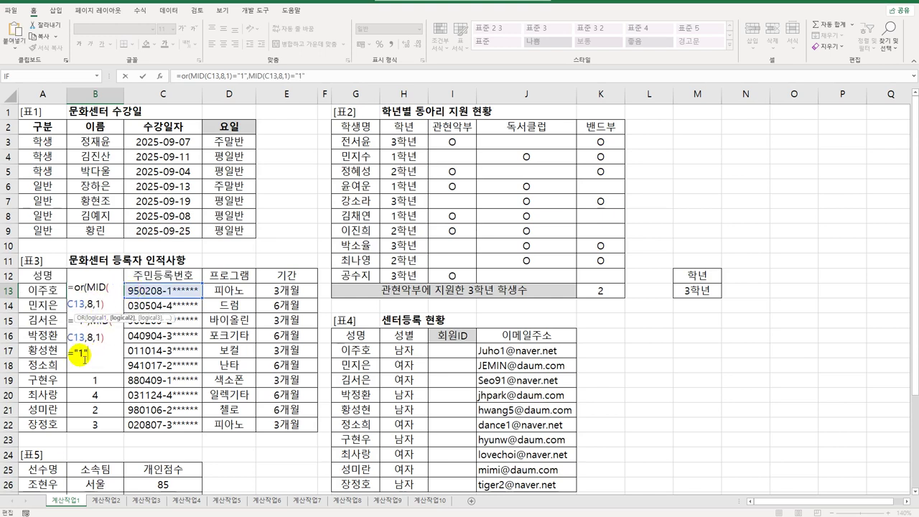
{"action": "double_click", "coordinate": [83, 358]}
{"action": "type", "text": "3"}
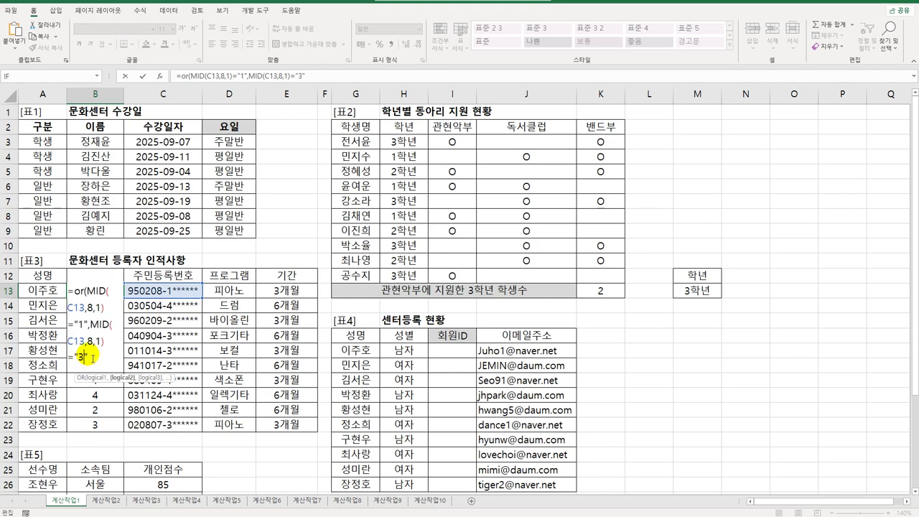
{"action": "type", "text": ")"}
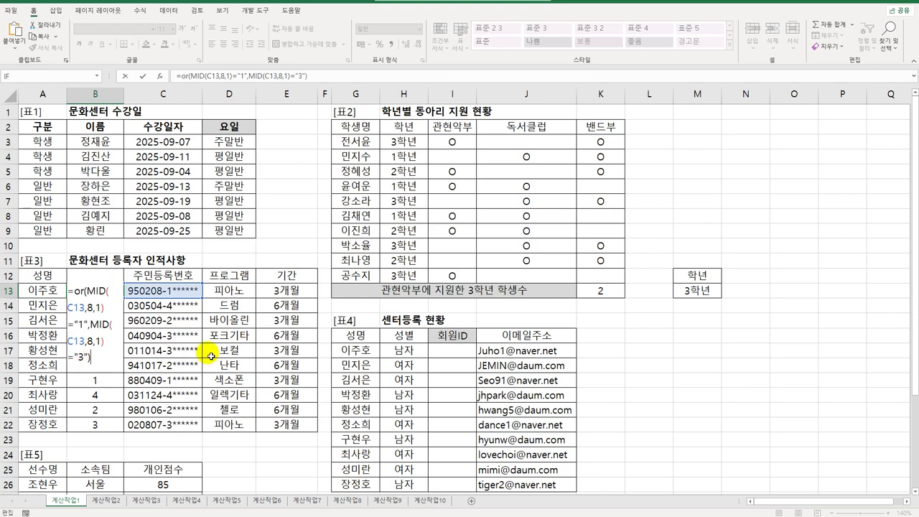
{"action": "key", "text": "Return"}
{"action": "left_click", "coordinate": [121, 294]}
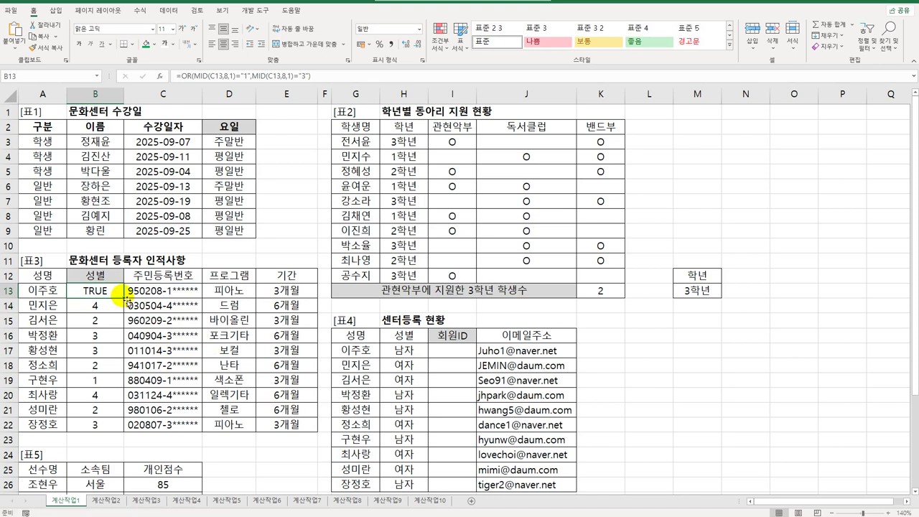
{"action": "left_click_drag", "start_coordinate": [123, 297], "coordinate": [113, 435]}
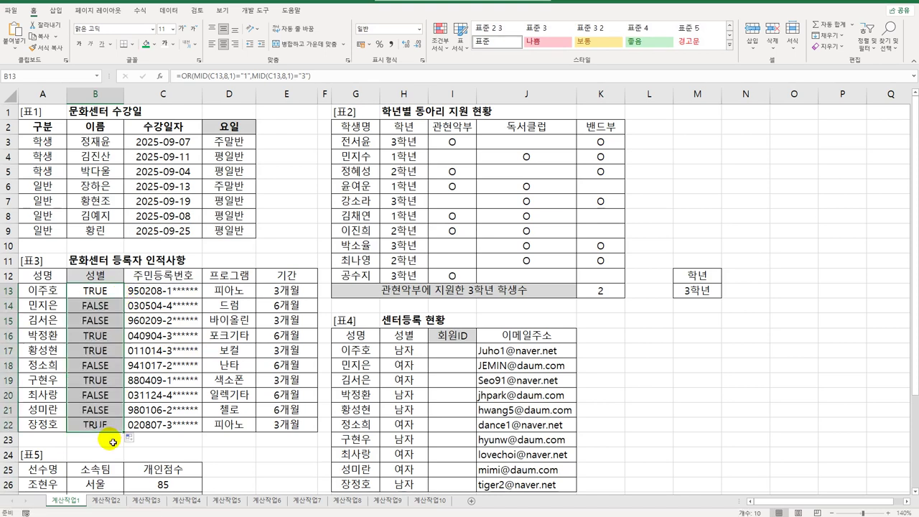
Step: Wrap the OR formula in B13 as the logical test of an IF function and open its function arguments
{"action": "double_click", "coordinate": [90, 290]}
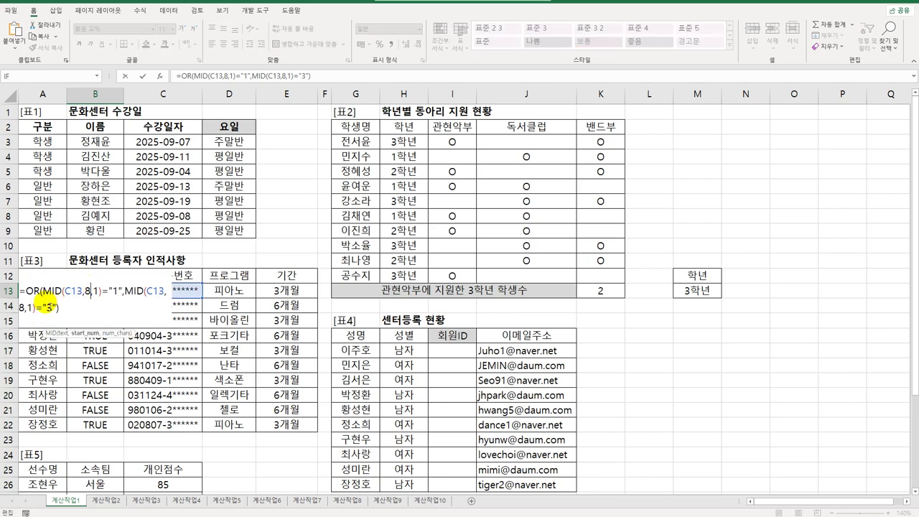
{"action": "left_click", "coordinate": [23, 292]}
{"action": "type", "text": "IF("}
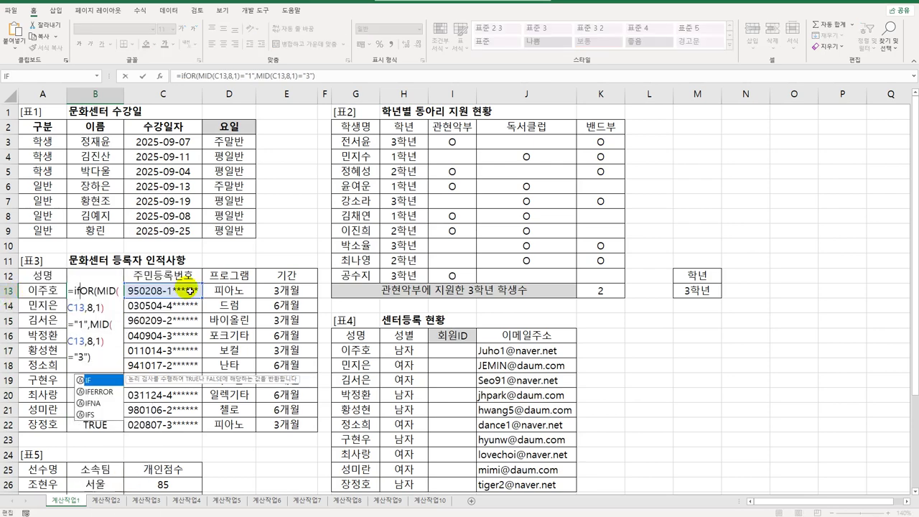
{"action": "key", "text": "End"}
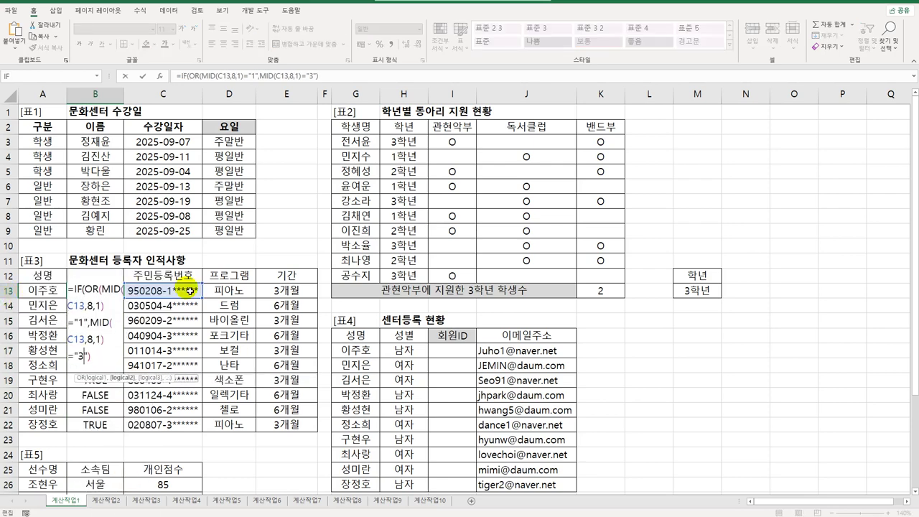
{"action": "type", "text": ","}
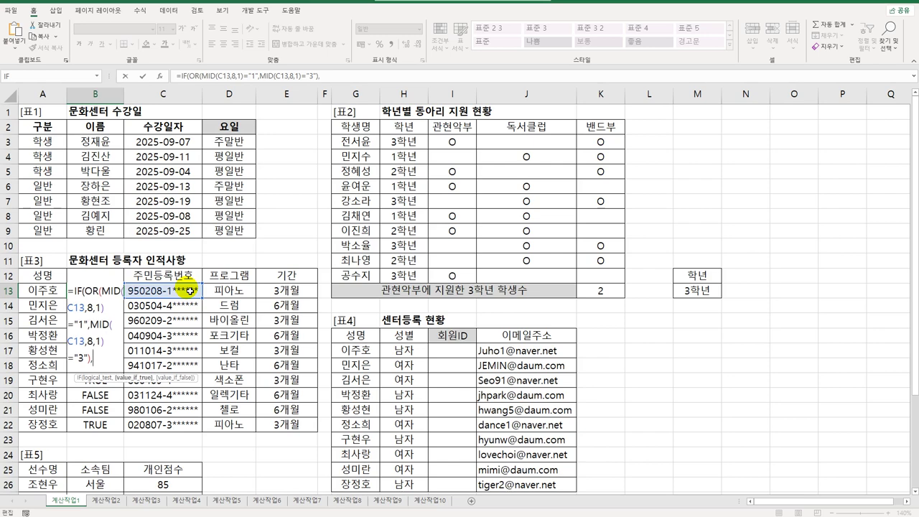
{"action": "key", "text": "BackSpace"}
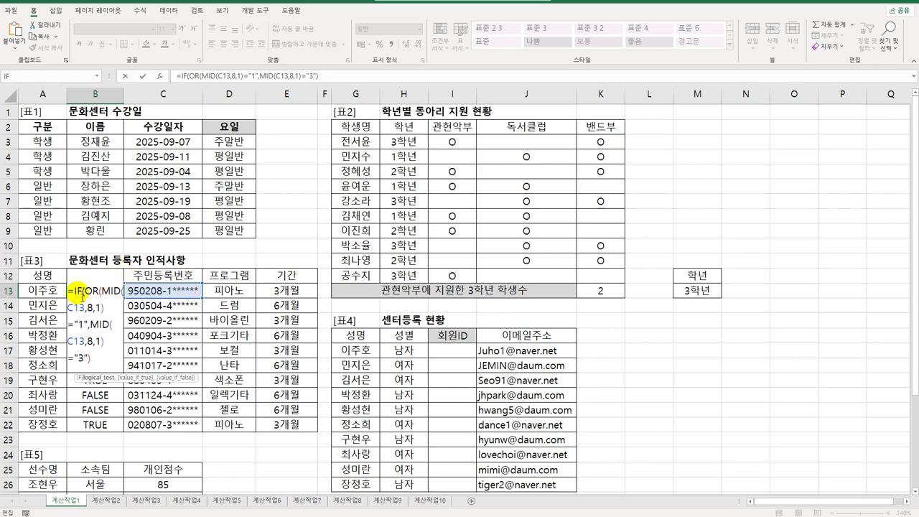
{"action": "left_click", "coordinate": [160, 75]}
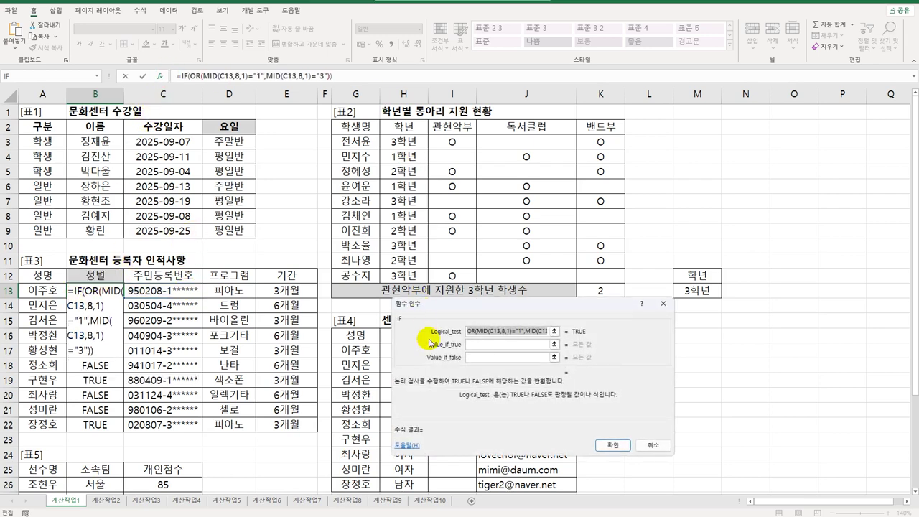
{"action": "left_click_drag", "start_coordinate": [493, 303], "coordinate": [490, 202]}
Step: Set the IF results to "남자" when true and "여자" when false, and fill the formula down to B22
{"action": "left_click", "coordinate": [473, 248]}
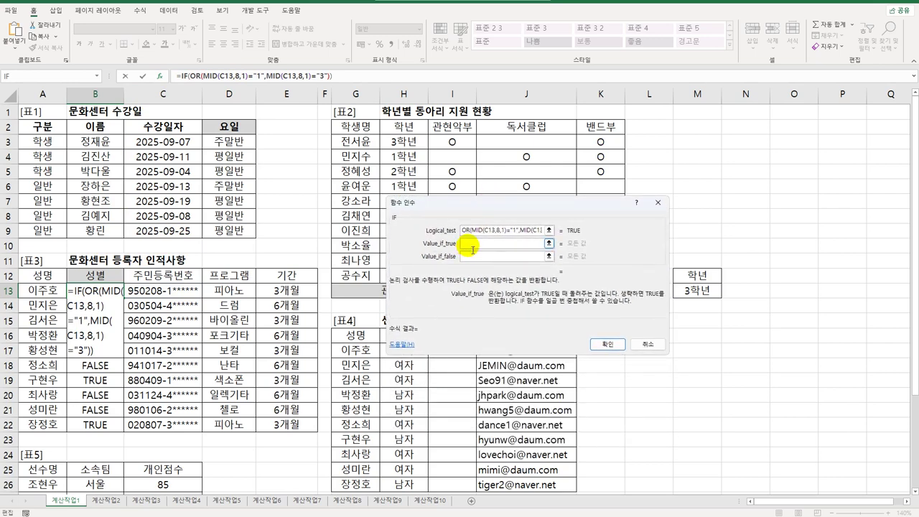
{"action": "type", "text": "남"}
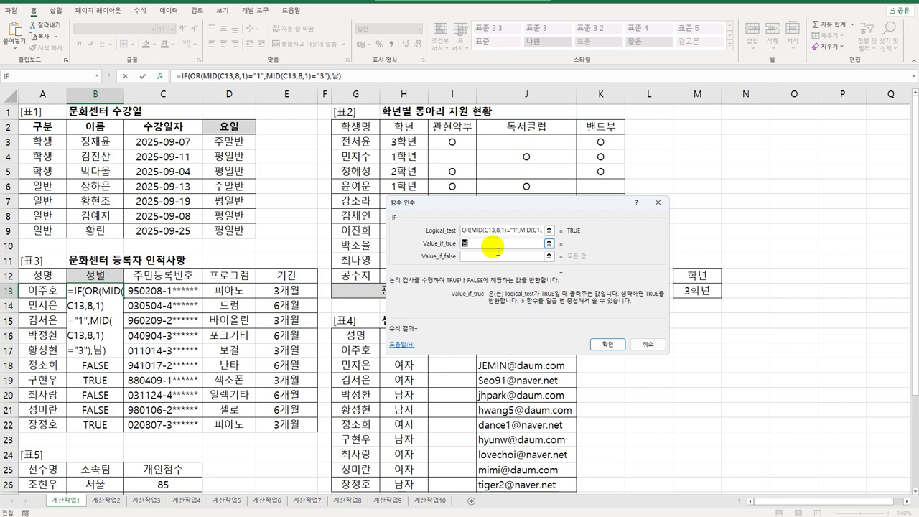
{"action": "type", "text": "자"}
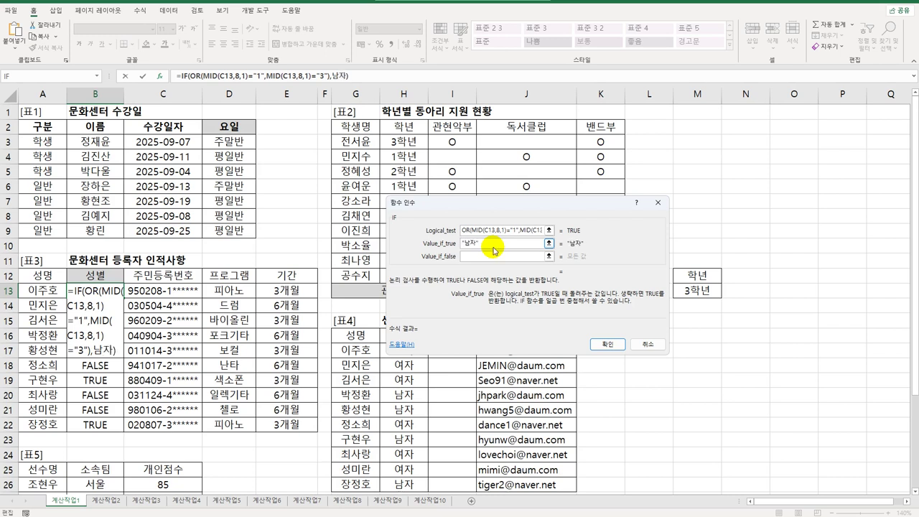
{"action": "key", "text": "Tab"}
{"action": "type", "text": "여자"}
{"action": "key", "text": "Tab"}
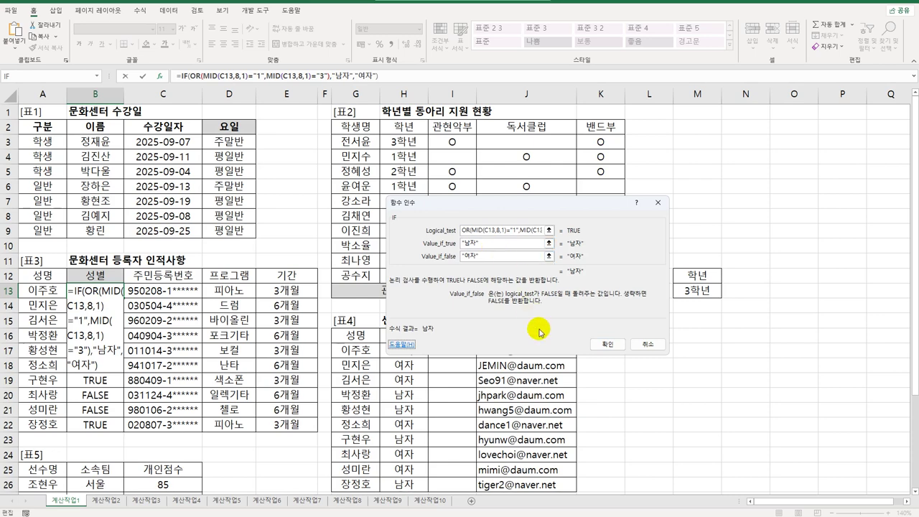
{"action": "left_click", "coordinate": [601, 345]}
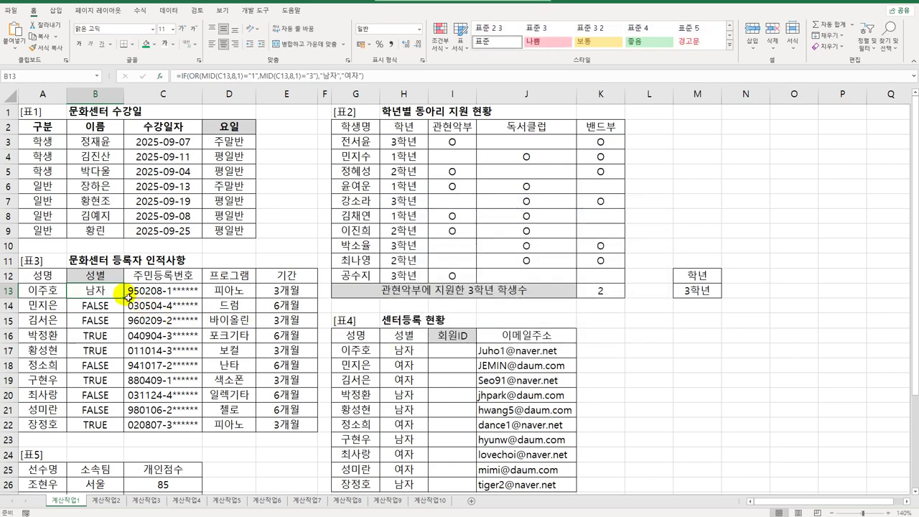
{"action": "left_click_drag", "start_coordinate": [123, 298], "coordinate": [115, 426]}
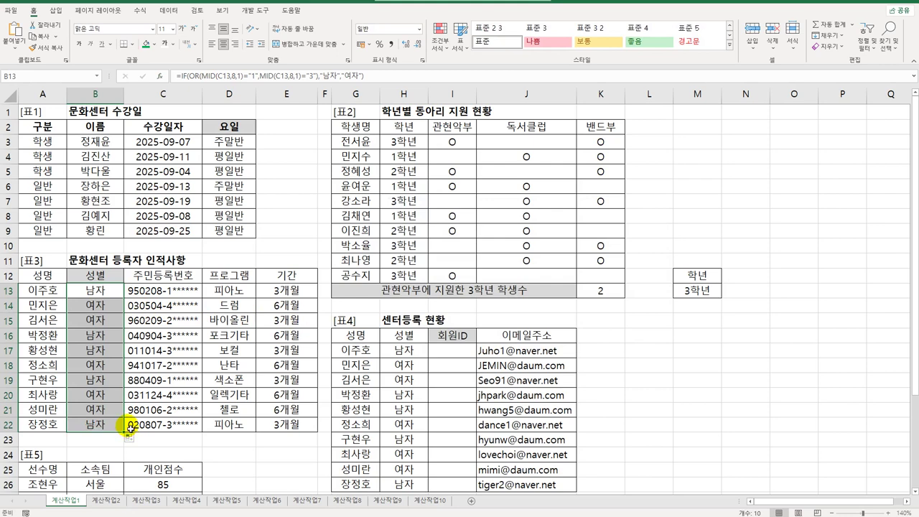
Step: Enter the formula =SEARCH("@",J17)-1 in I17 to get the length of the member ID before the @ sign
{"action": "left_click", "coordinate": [468, 356]}
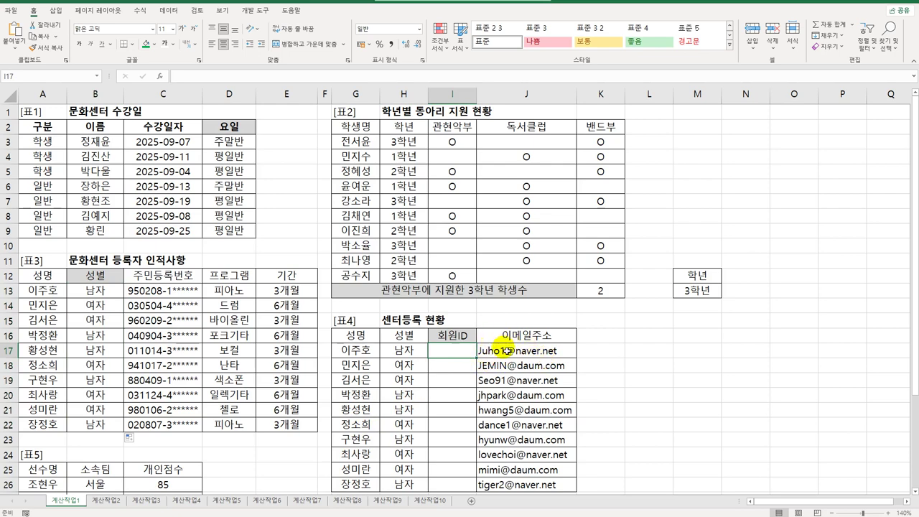
{"action": "type", "text": "=se"}
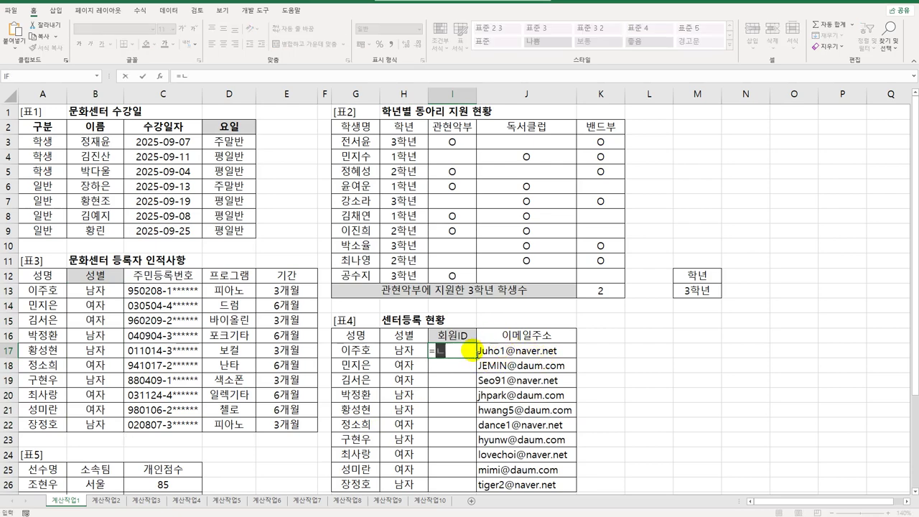
{"action": "key", "text": "Tab"}
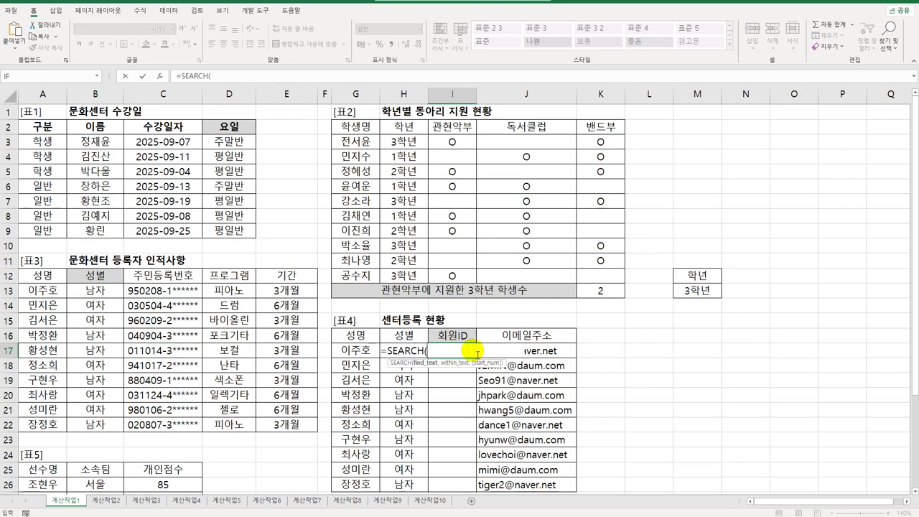
{"action": "type", "text": "\"@\","}
{"action": "left_click", "coordinate": [477, 352]}
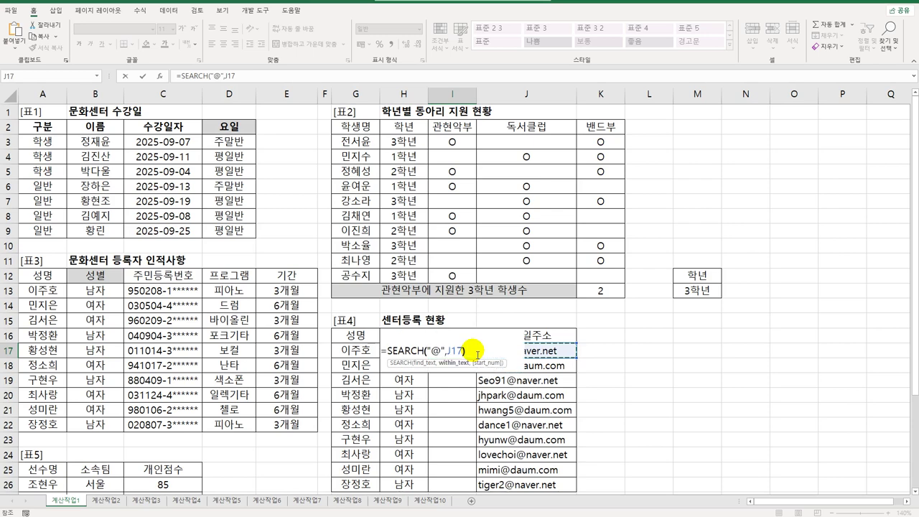
{"action": "key", "text": "Return"}
{"action": "key", "text": "Up"}
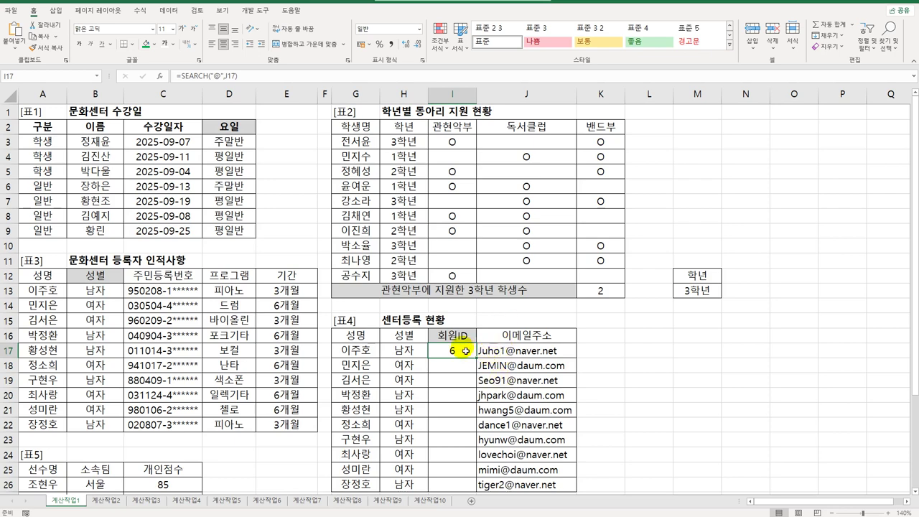
{"action": "double_click", "coordinate": [465, 350]}
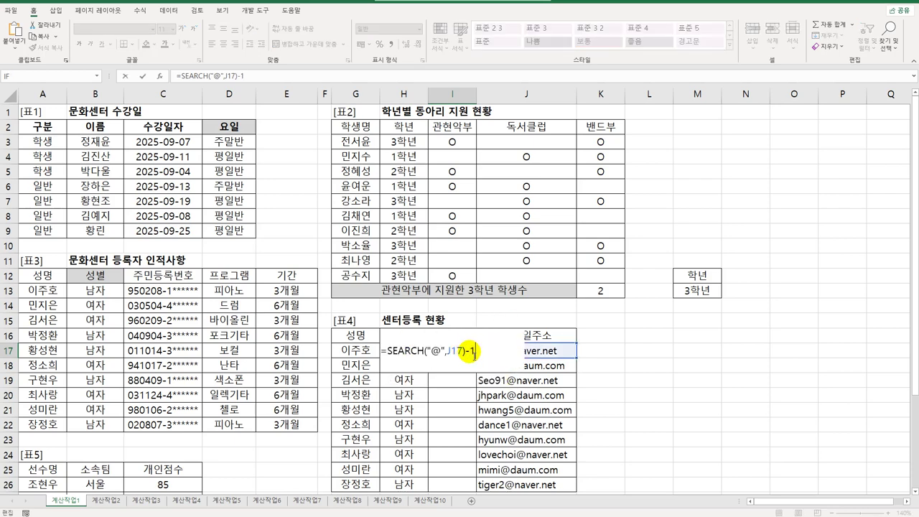
{"action": "key", "text": "Return"}
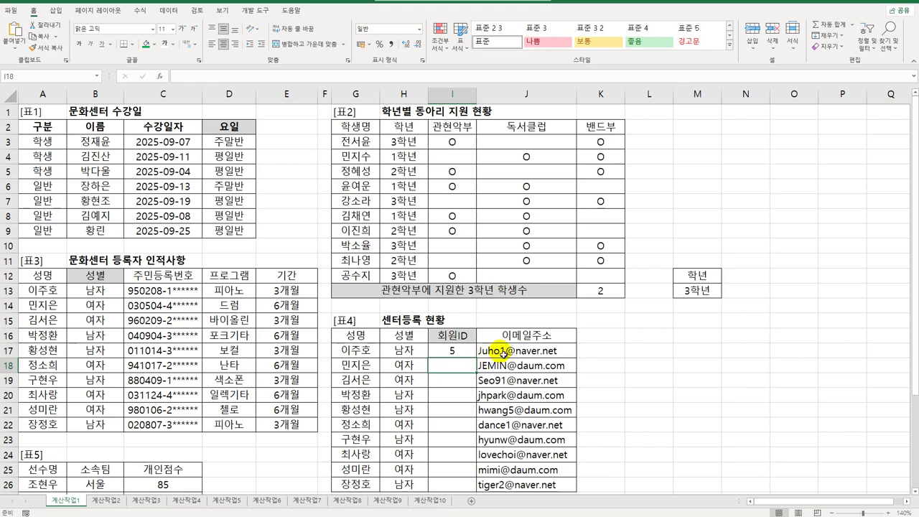
Step: Wrap the SEARCH formula in I17 in a MID function with J17 as text and 1 as start, accepting the proposed formula correction
{"action": "double_click", "coordinate": [453, 350]}
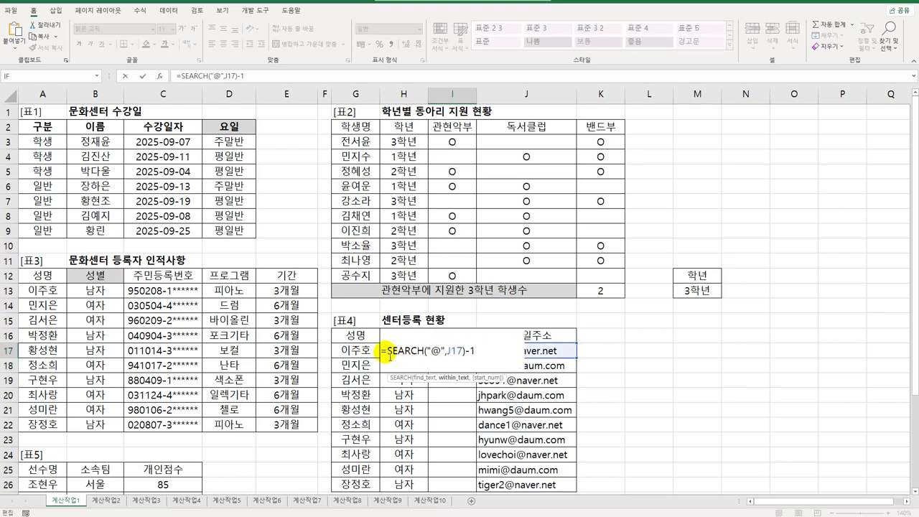
{"action": "type", "text": "mid"}
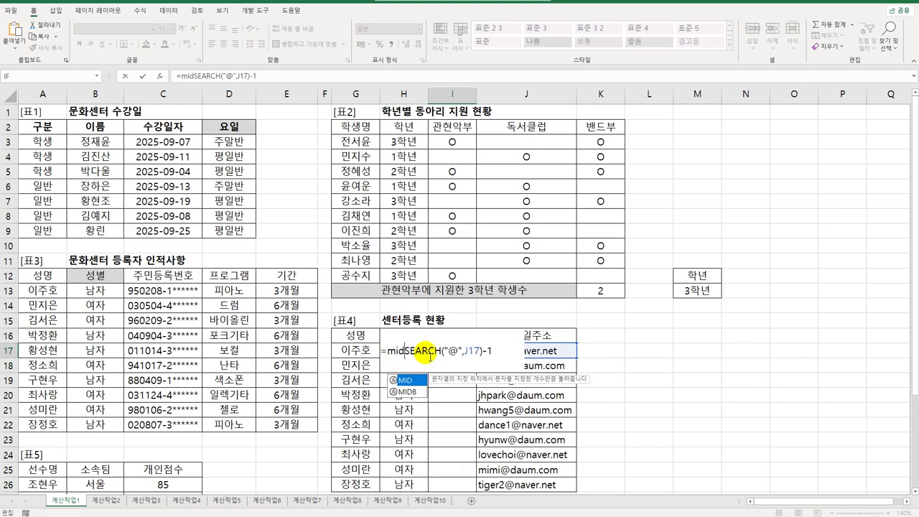
{"action": "key", "text": "Tab"}
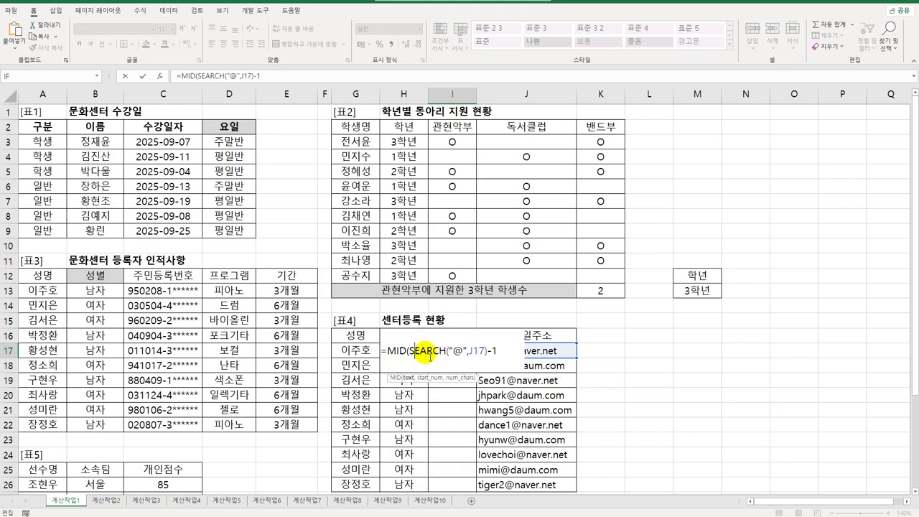
{"action": "left_click", "coordinate": [536, 352]}
{"action": "type", "text": ",1,"}
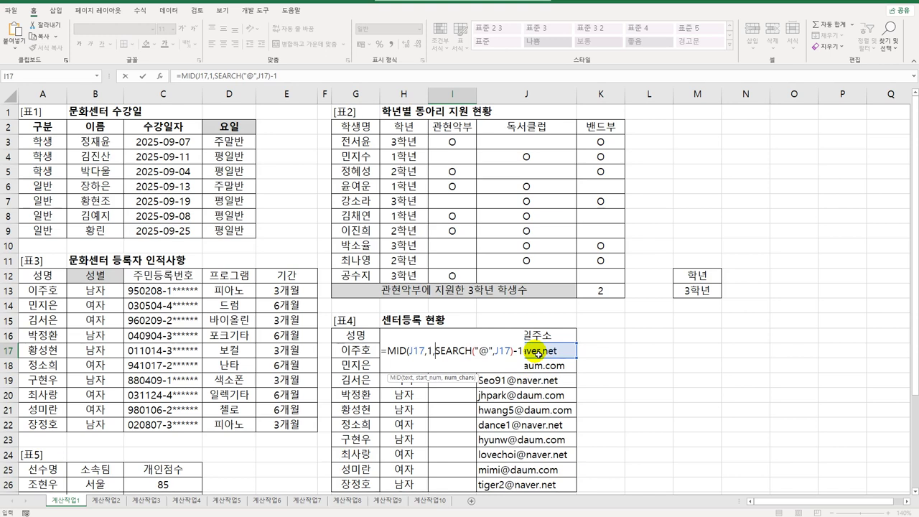
{"action": "key", "text": "End"}
{"action": "key", "text": "Return"}
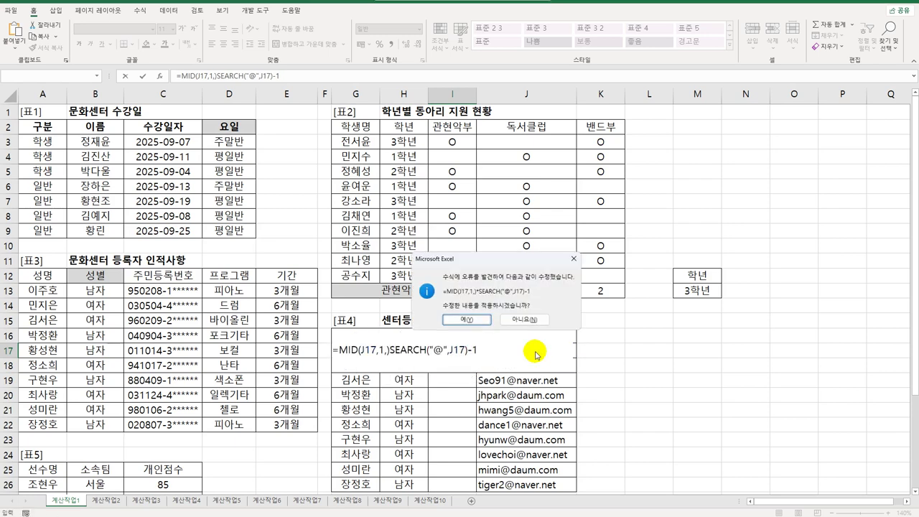
{"action": "key", "text": "Return"}
Step: Remove the misplaced ")*" before SEARCH in I17 and close MID at the end, giving =MID(J17,1,SEARCH("@",J17)-1)
{"action": "double_click", "coordinate": [453, 350]}
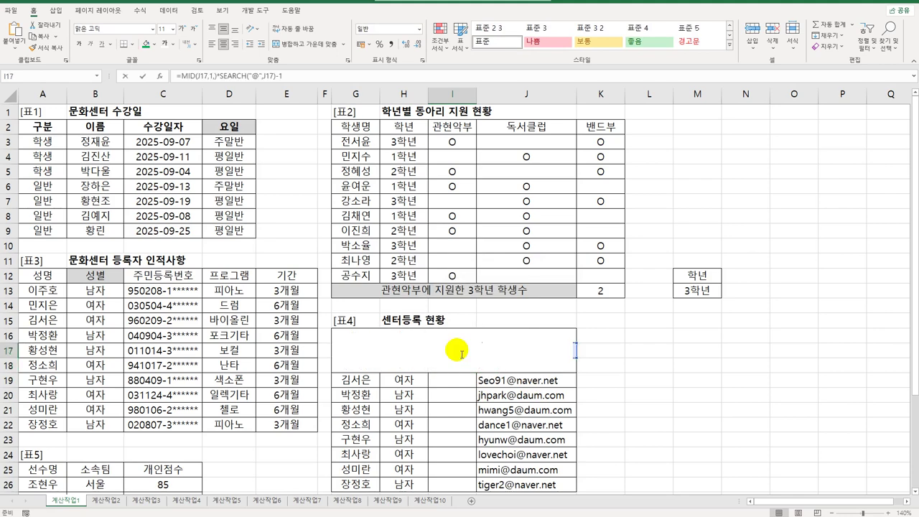
{"action": "left_click", "coordinate": [386, 350]}
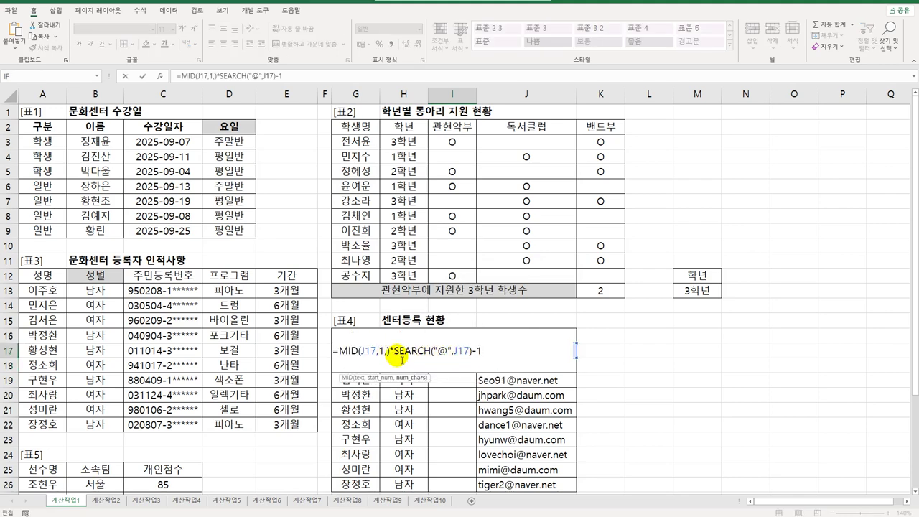
{"action": "key", "text": "Delete"}
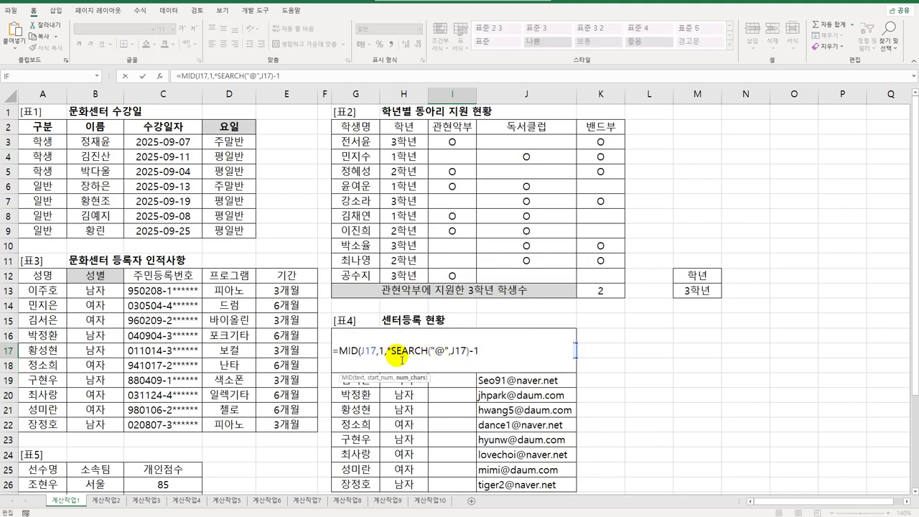
{"action": "key", "text": "Delete"}
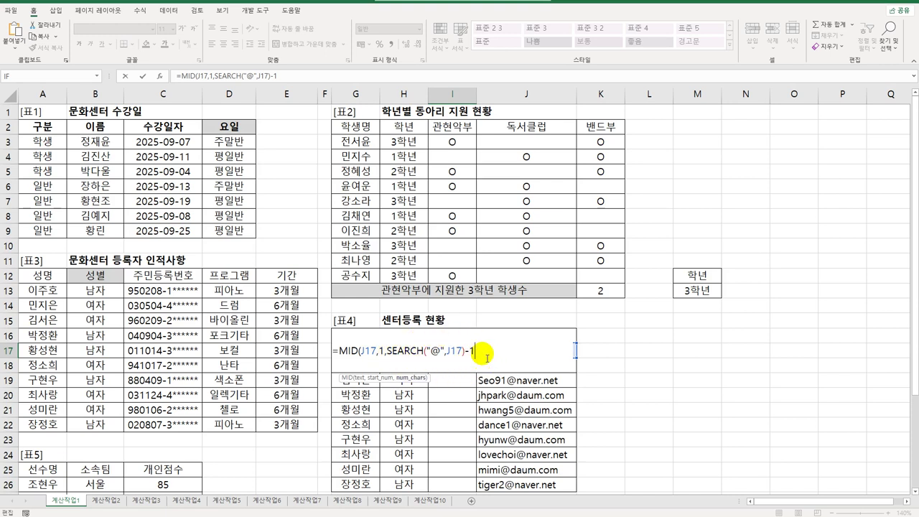
{"action": "type", "text": ")"}
{"action": "key", "text": "Return"}
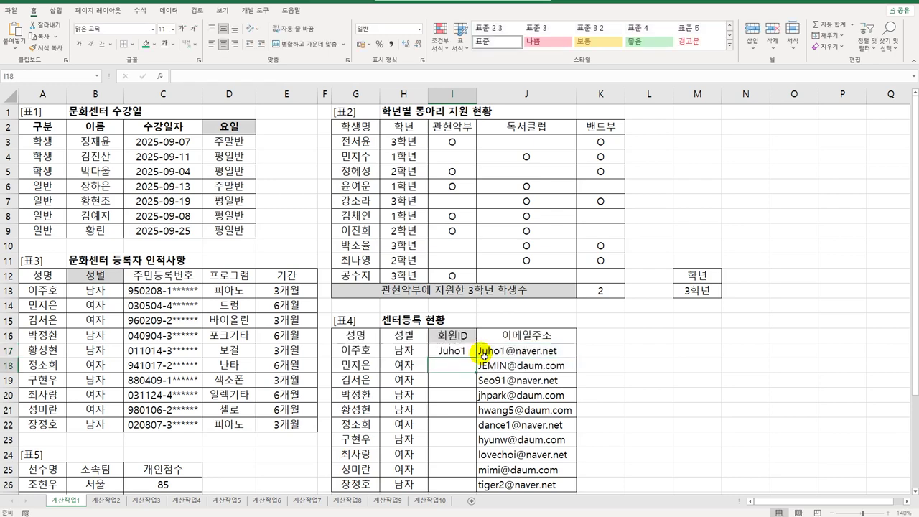
Step: Fill the 회원ID formula from I17 down to I26 and review the formula in I17
{"action": "left_click", "coordinate": [466, 352]}
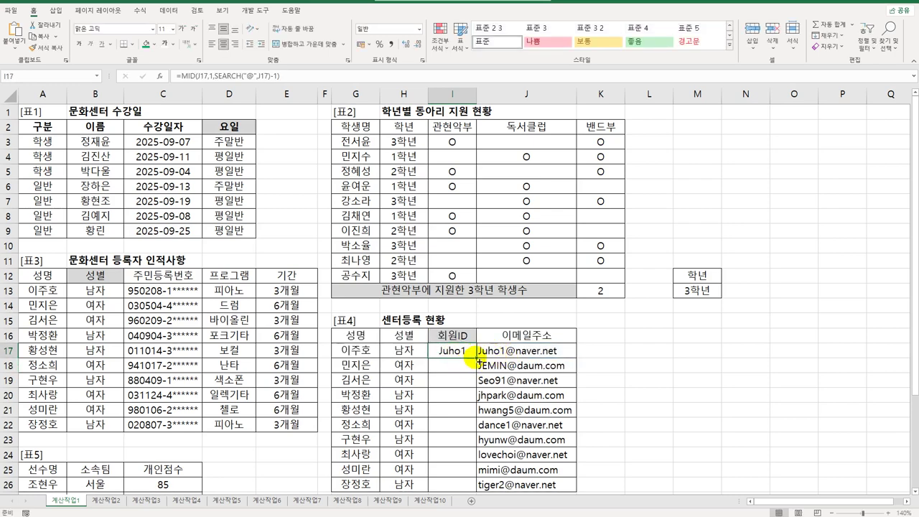
{"action": "double_click", "coordinate": [476, 357]}
{"action": "scroll", "coordinate": [479, 362], "scroll_direction": "down", "scroll_amount": 3}
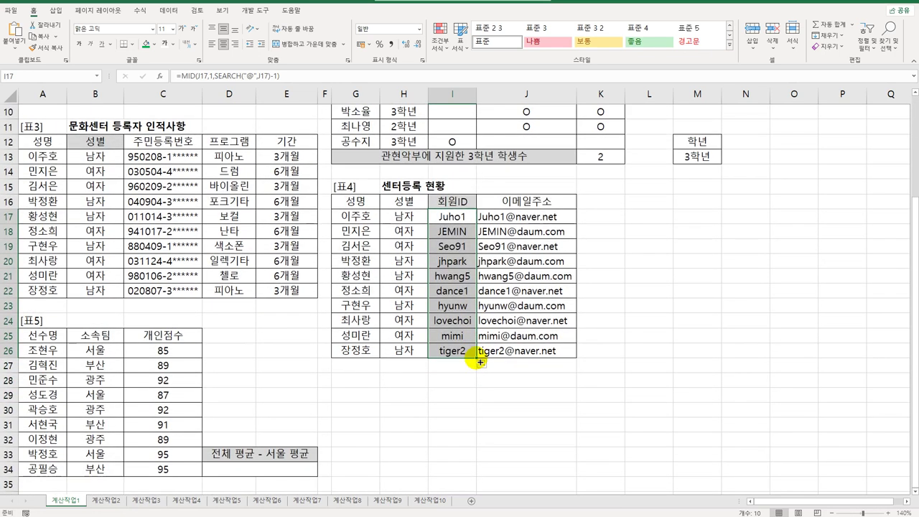
{"action": "key", "text": "ctrl+Down"}
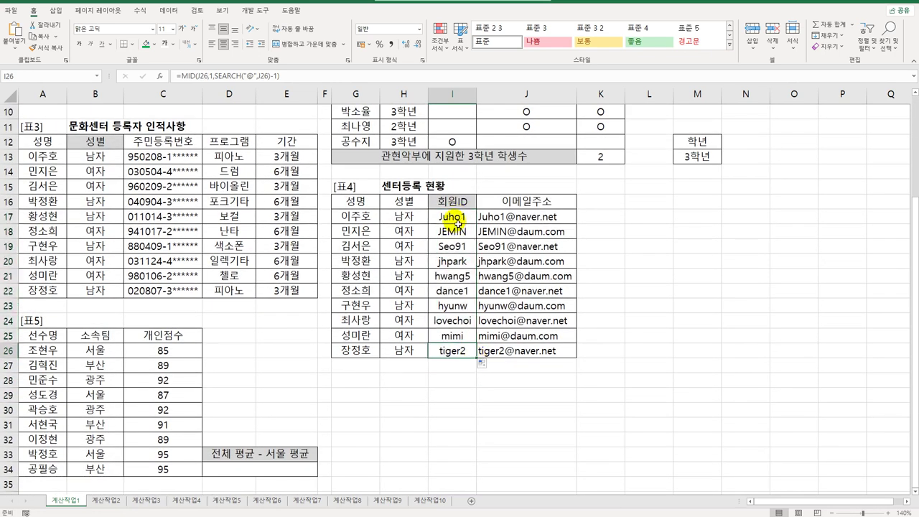
{"action": "double_click", "coordinate": [457, 223]}
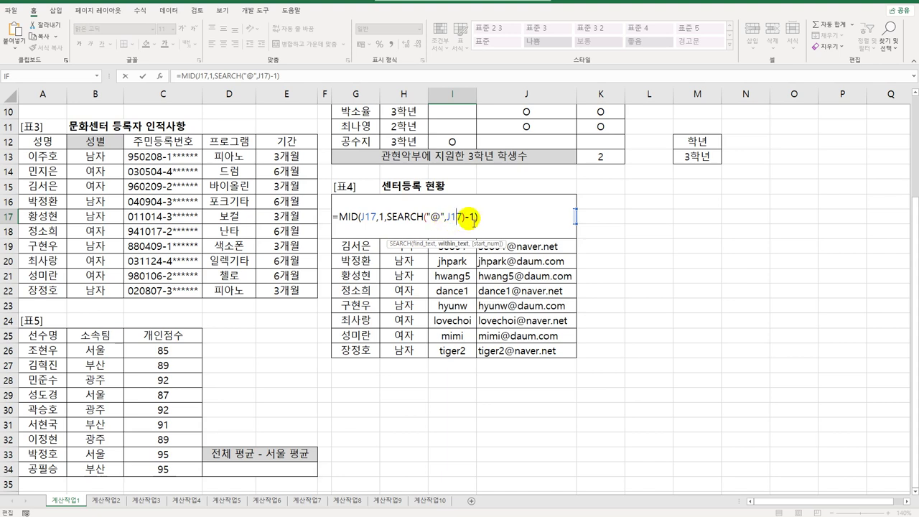
{"action": "key", "text": "ctrl+Return"}
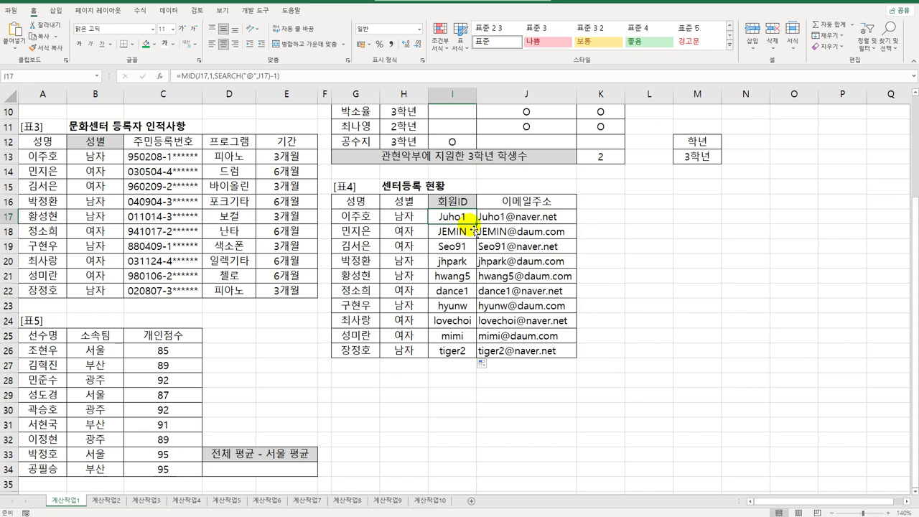
Step: Enter =AVERAGE(C26:C34) in D34 to average all 개인점수 values of 표5
{"action": "left_click", "coordinate": [234, 471]}
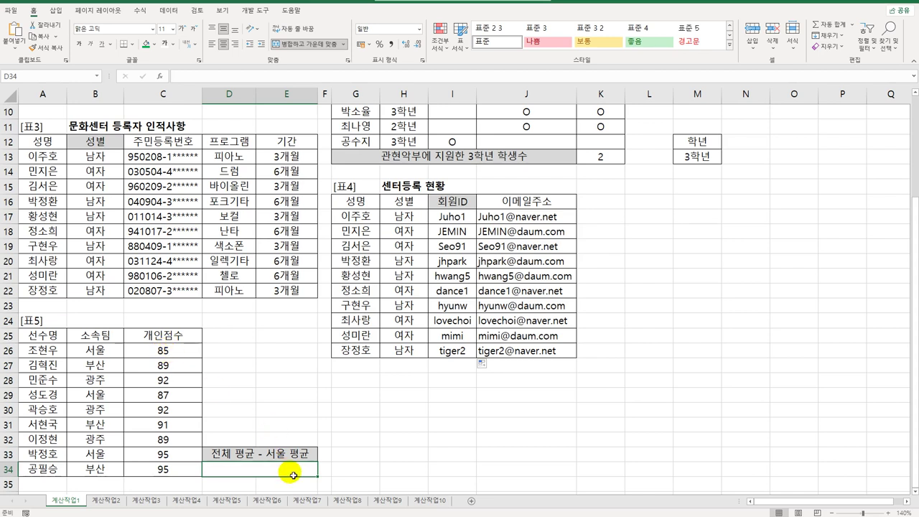
{"action": "type", "text": "="}
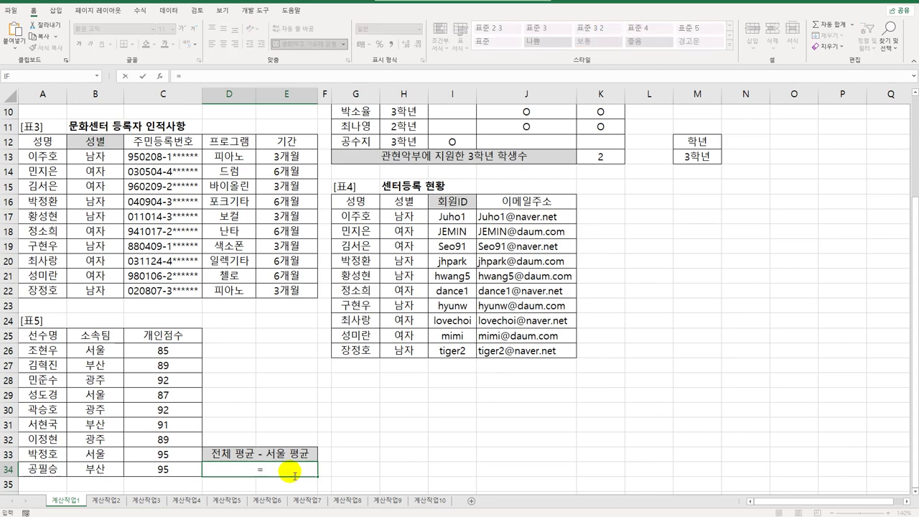
{"action": "type", "text": "ave"}
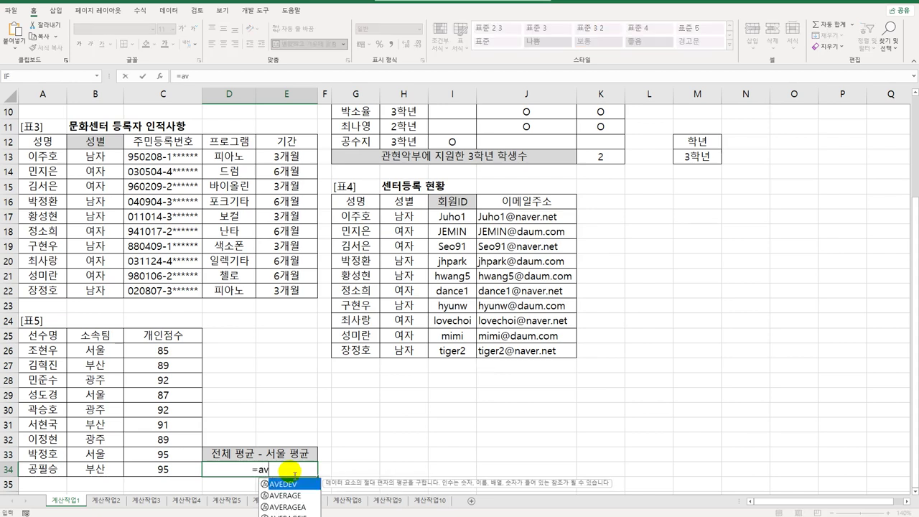
{"action": "key", "text": "Tab"}
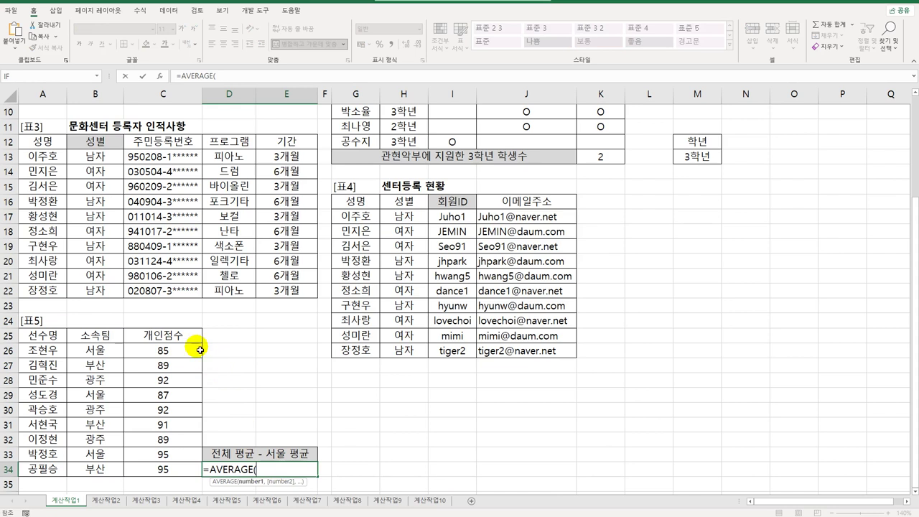
{"action": "left_click_drag", "start_coordinate": [163, 350], "coordinate": [191, 471]}
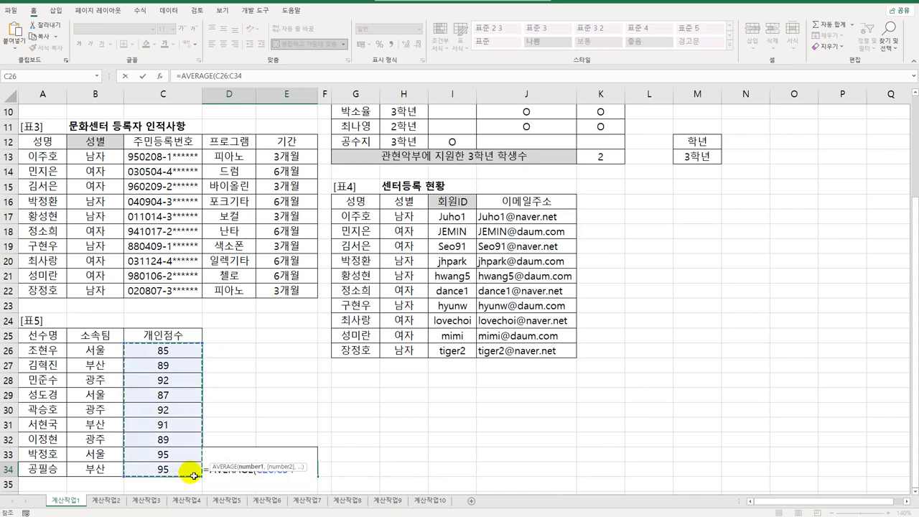
{"action": "type", "text": ")"}
{"action": "key", "text": "ctrl+Return"}
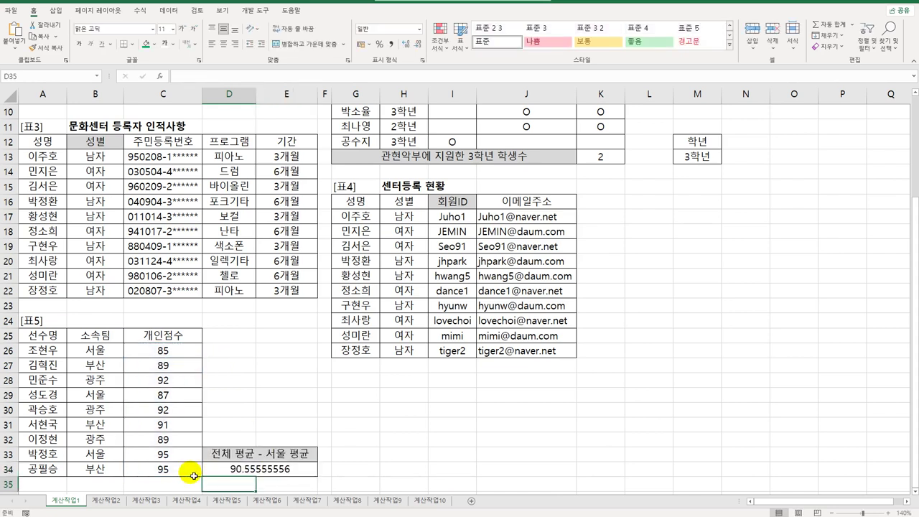
Step: Append a subtracted DAVERAGE function to the AVERAGE formula in D34 and open its function arguments
{"action": "left_click", "coordinate": [277, 79]}
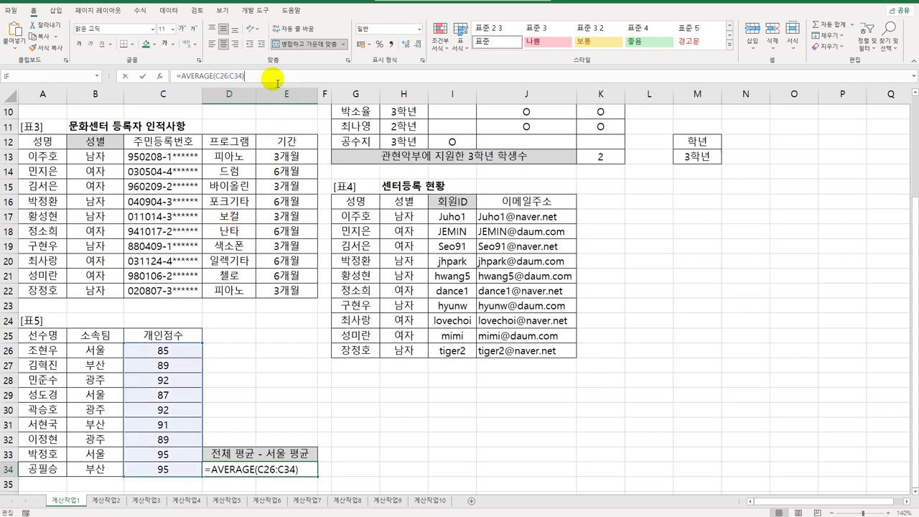
{"action": "type", "text": "-"}
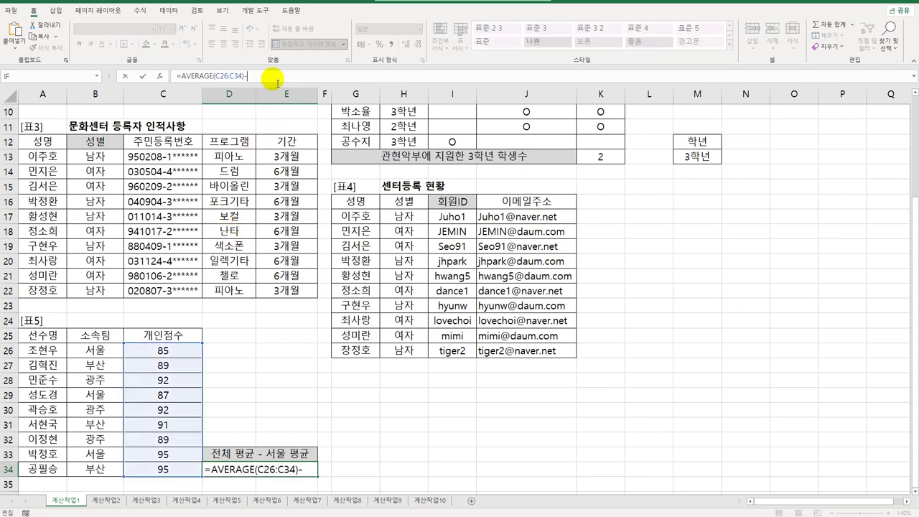
{"action": "type", "text": "dav"}
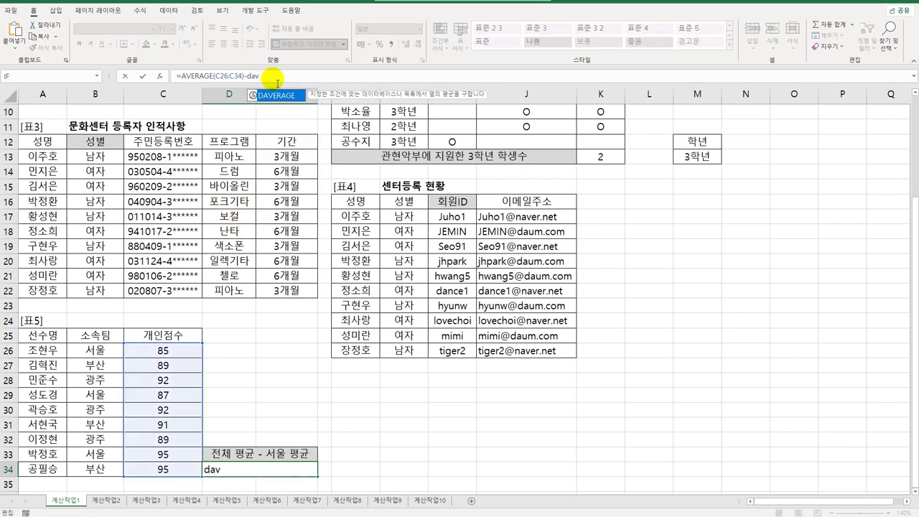
{"action": "key", "text": "Tab"}
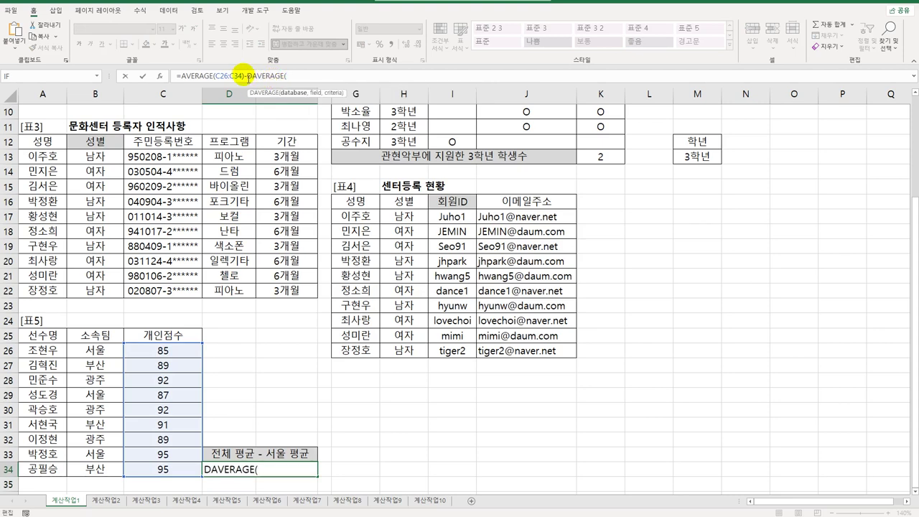
{"action": "left_click", "coordinate": [168, 79]}
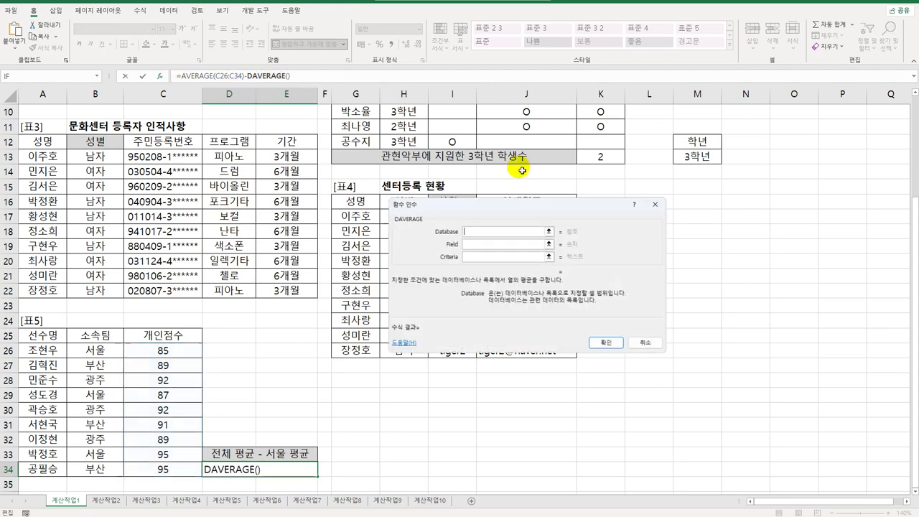
Step: Complete the DAVERAGE arguments with Database A25:C34, Field C25 and Criteria B25:B26, and confirm the formula in D34
{"action": "left_click", "coordinate": [64, 336]}
{"action": "left_click_drag", "start_coordinate": [64, 336], "coordinate": [166, 469]}
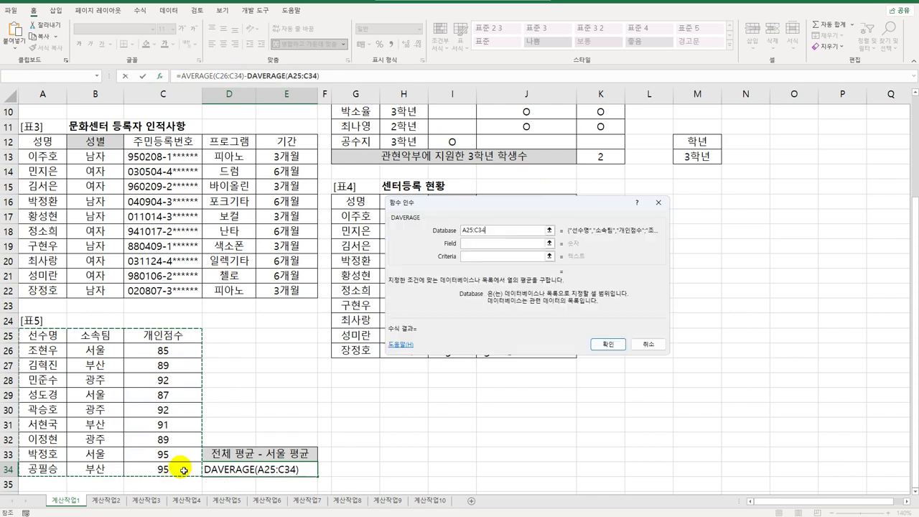
{"action": "left_click", "coordinate": [476, 244]}
{"action": "left_click", "coordinate": [177, 335]}
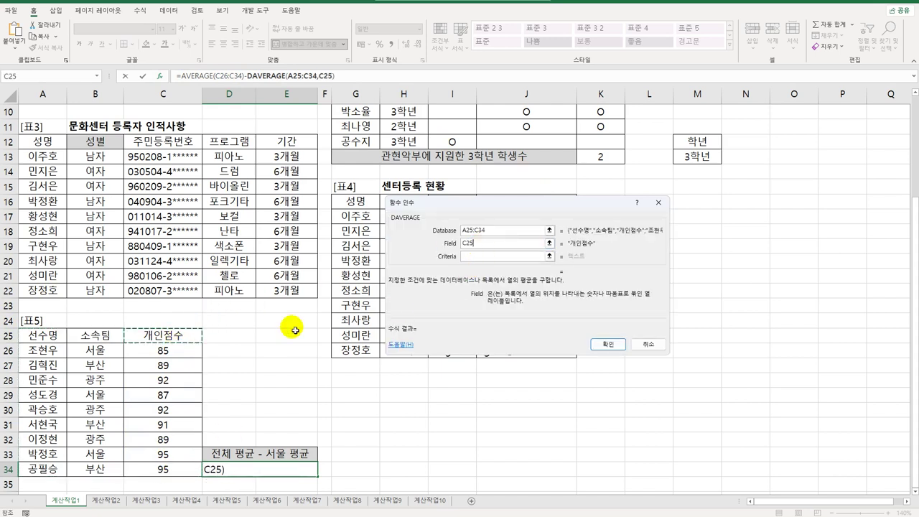
{"action": "left_click", "coordinate": [477, 257]}
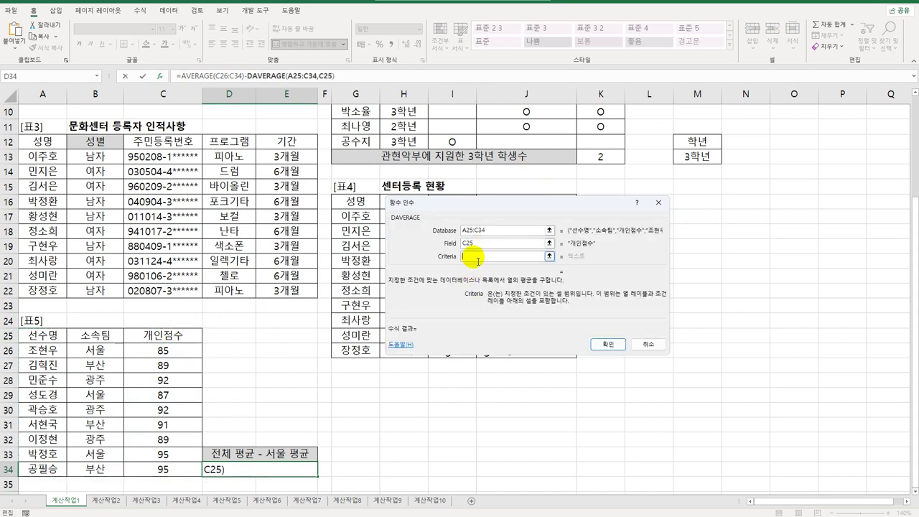
{"action": "left_click_drag", "start_coordinate": [115, 336], "coordinate": [117, 354]}
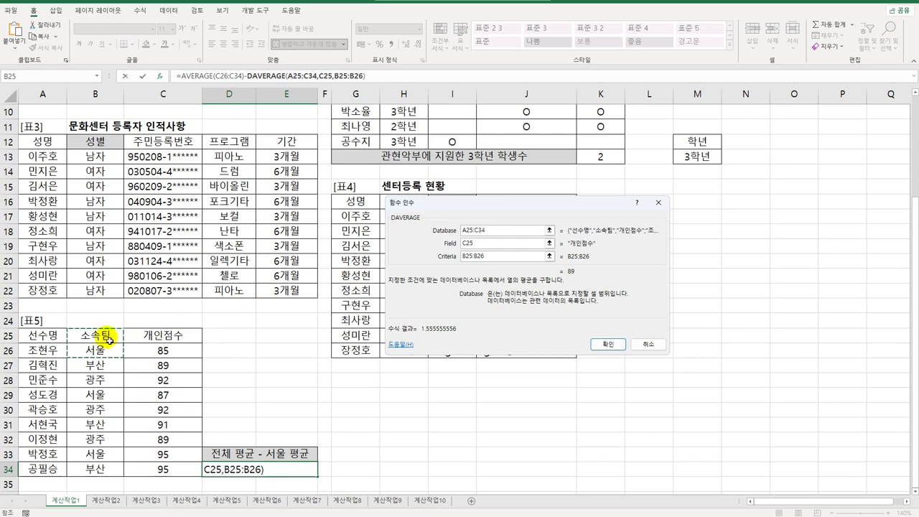
{"action": "left_click", "coordinate": [605, 345]}
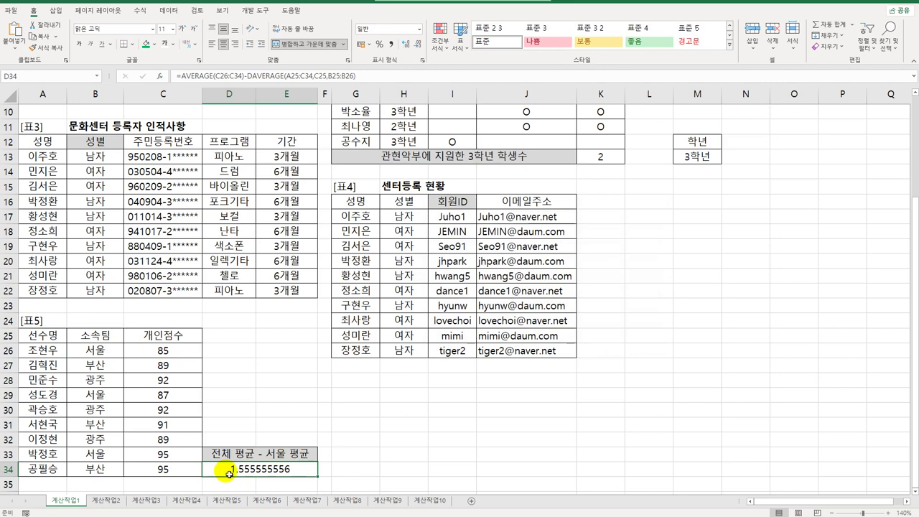
Step: Check the 개인점수 values C26:C34 against the average difference formula in D34
{"action": "left_click_drag", "start_coordinate": [177, 349], "coordinate": [184, 468]}
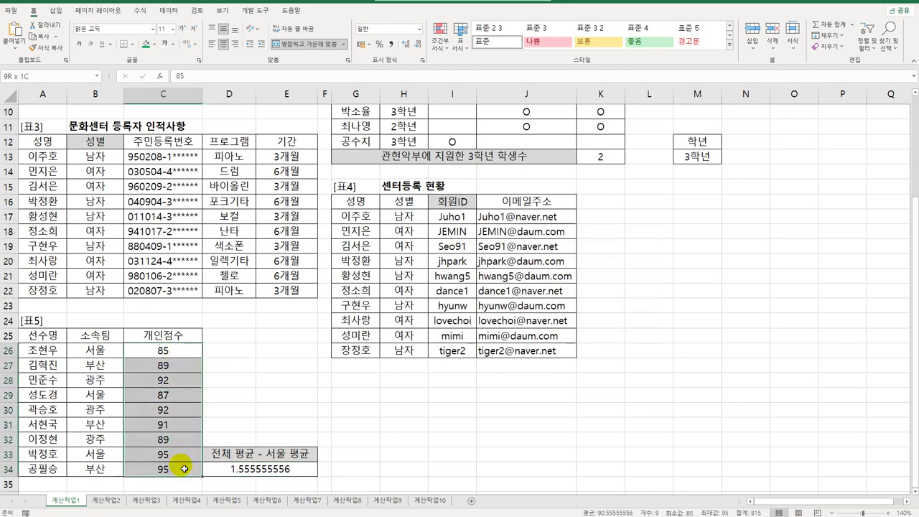
{"action": "left_click", "coordinate": [242, 464]}
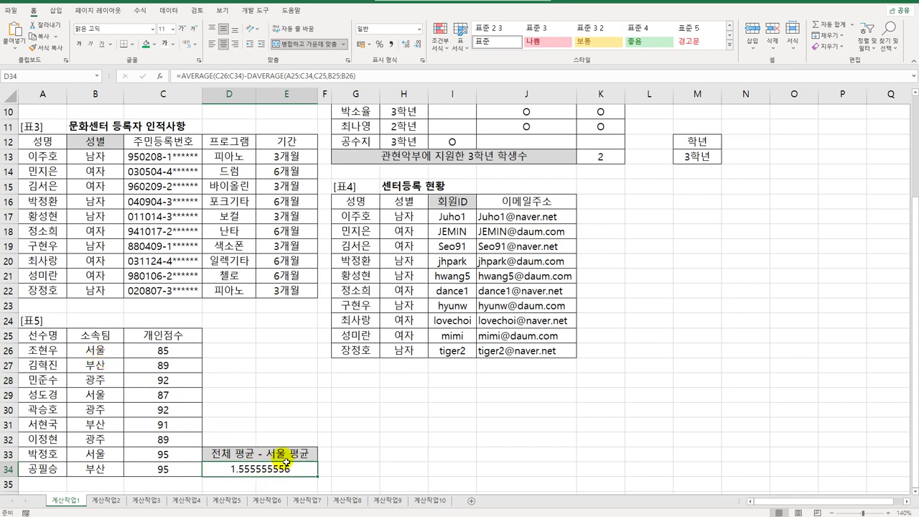
{"action": "scroll", "coordinate": [297, 423], "scroll_direction": "up", "scroll_amount": 3}
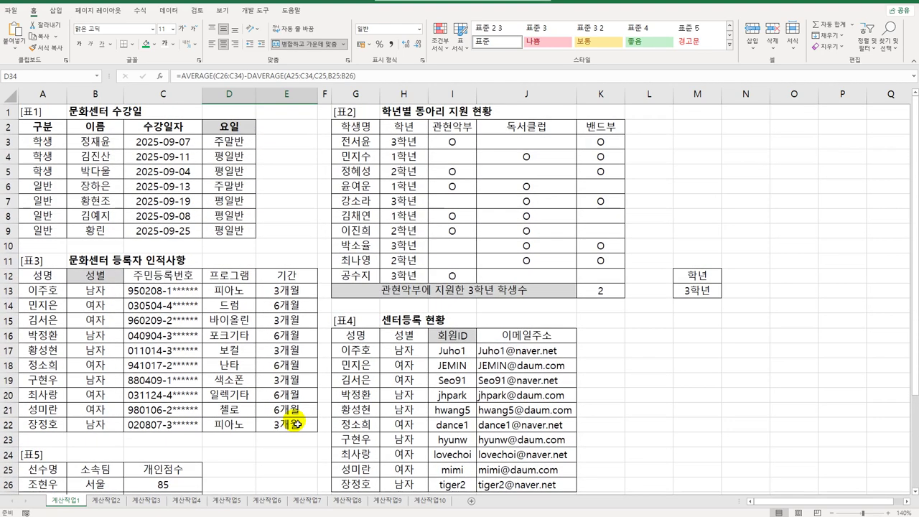